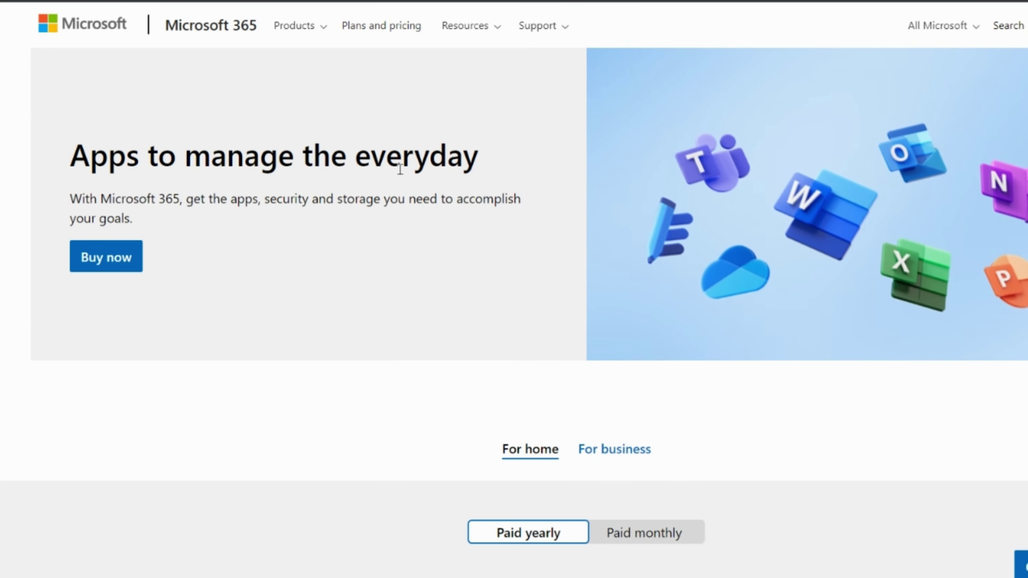
Review the Family vs Personal plan comparison table, then go to the YouTube channel's Videos page
scroll(400, 169, down, 2)
scroll(412, 192, down, 2)
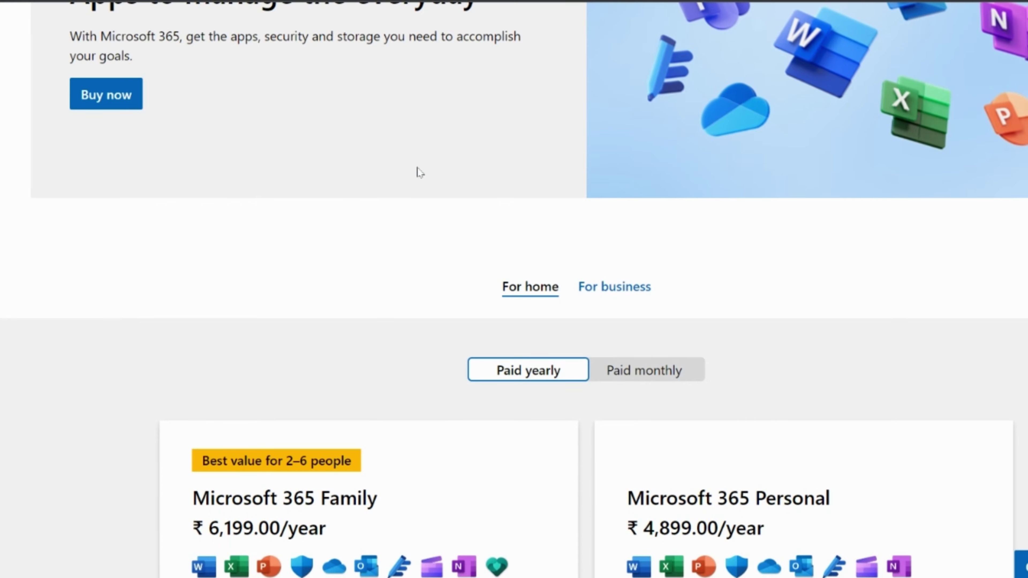
scroll(418, 172, down, 2)
scroll(422, 170, down, 5)
scroll(422, 170, down, 5)
scroll(422, 170, down, 6)
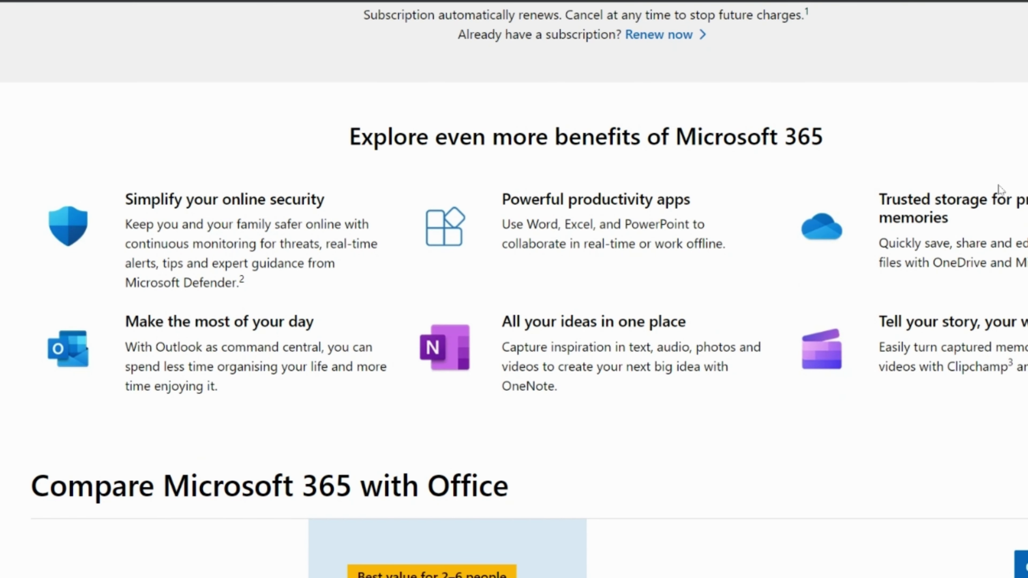
scroll(878, 202, down, 2)
scroll(588, 191, down, 4)
scroll(558, 181, down, 2)
scroll(631, 331, down, 1)
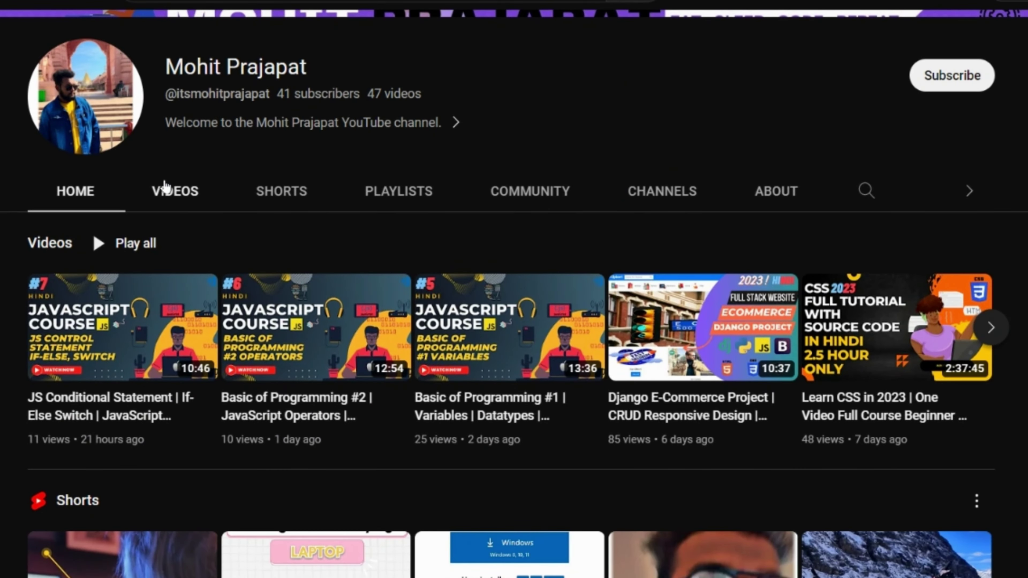
click(166, 189)
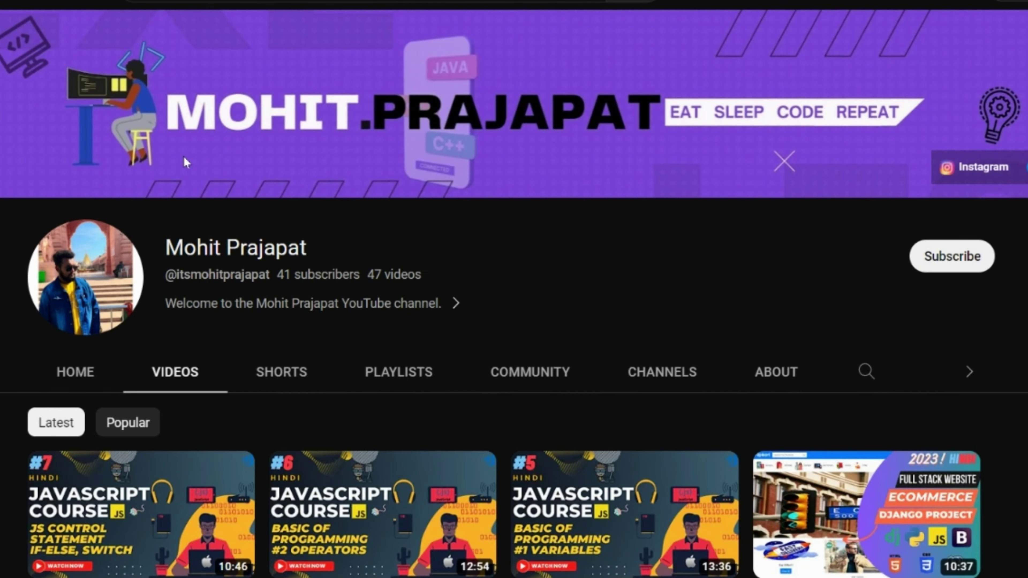
Scroll down through the channel's video grid and back up toward the top
scroll(190, 162, down, 2)
scroll(211, 170, down, 2)
scroll(234, 182, down, 4)
scroll(254, 194, down, 2)
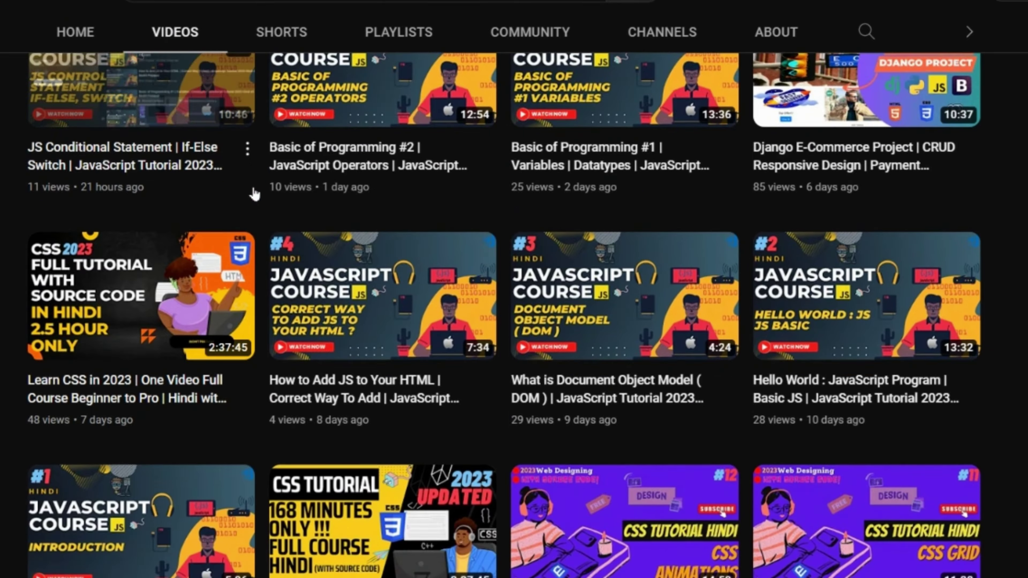
scroll(254, 194, down, 2)
scroll(258, 186, down, 3)
scroll(261, 182, down, 5)
scroll(262, 181, down, 2)
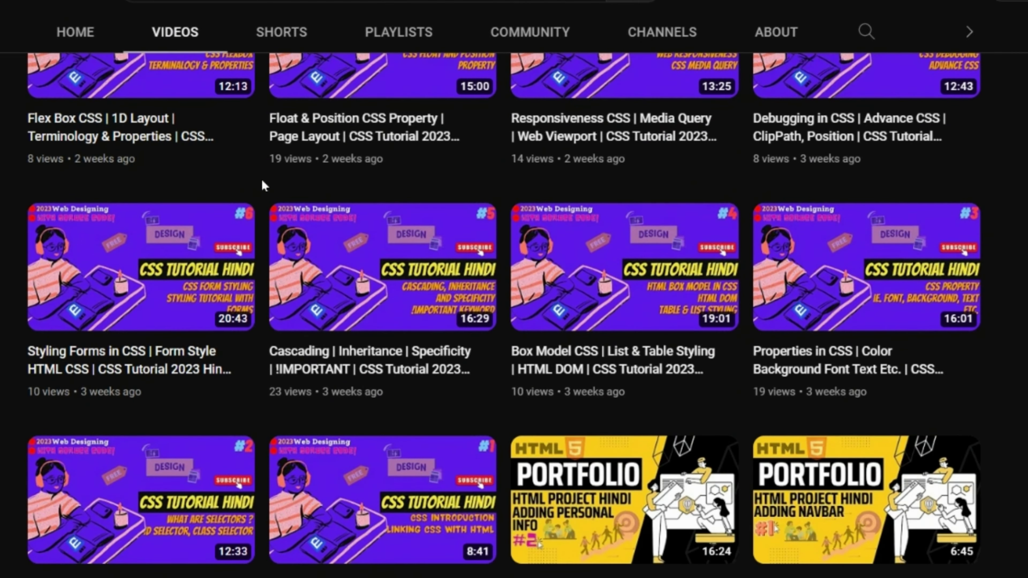
scroll(261, 182, down, 5)
scroll(261, 182, down, 5)
scroll(262, 180, up, 15)
scroll(263, 176, up, 10)
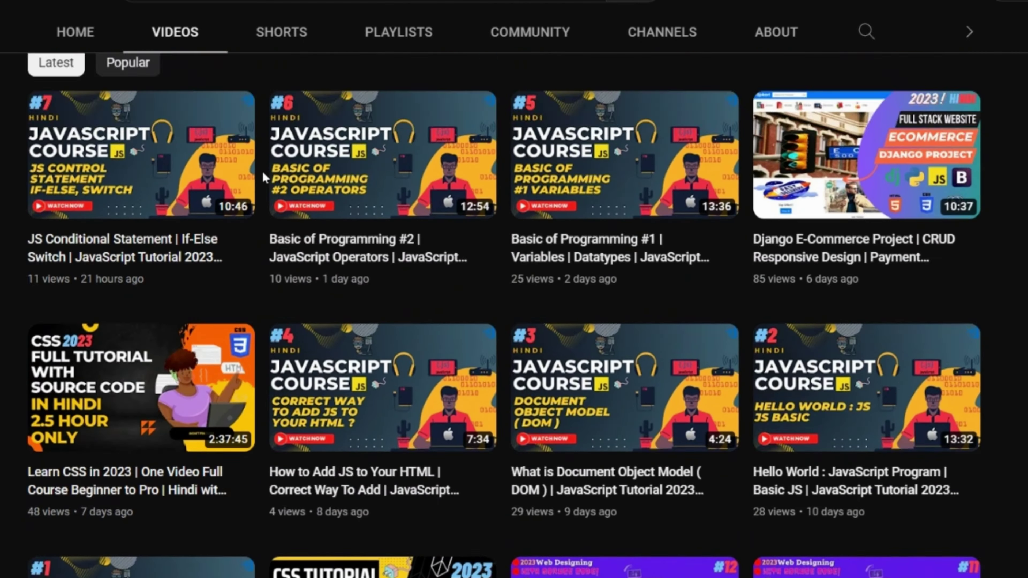
scroll(262, 177, up, 8)
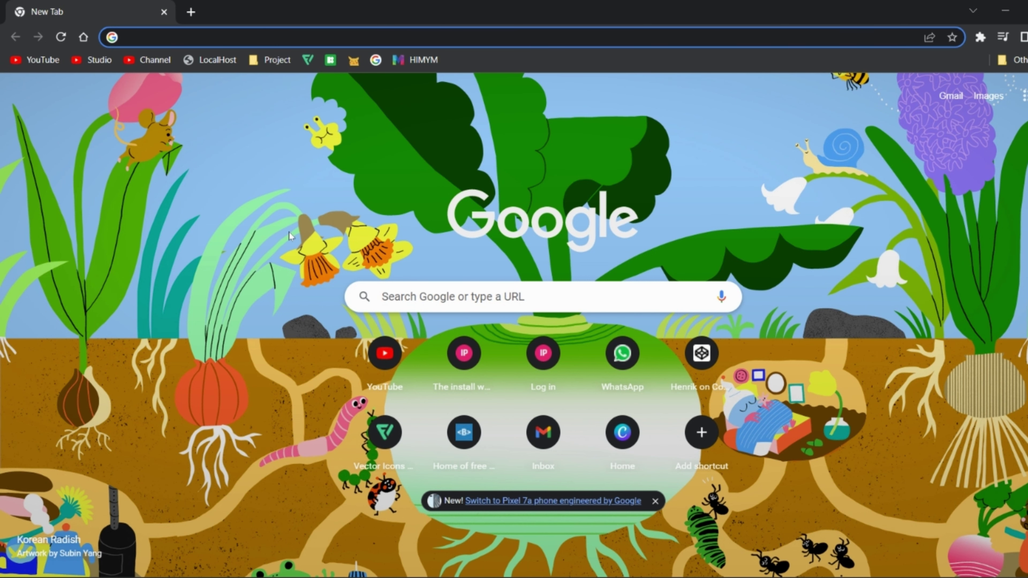
Search Google for 'developer microsoft' and open the Microsoft Developer result
text(developer microsoft)
key(Return)
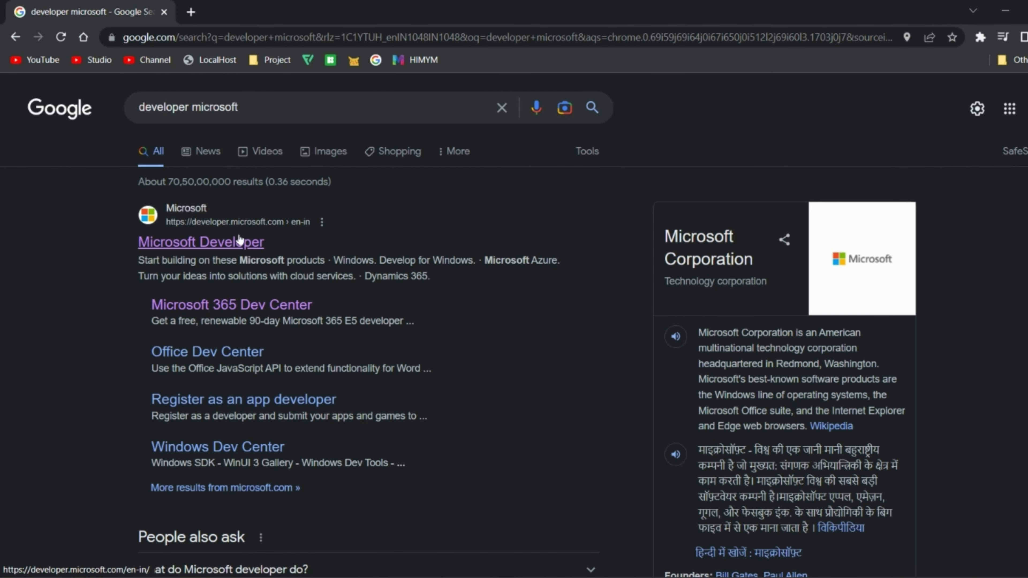
click(177, 250)
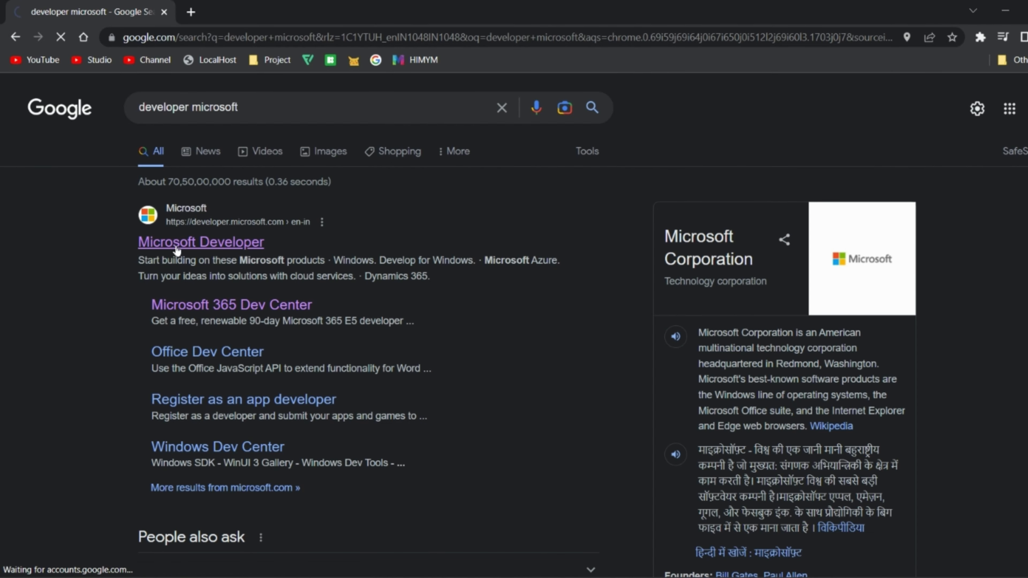
Scroll the Microsoft Developer home page to the 'Start building on these Microsoft products' list
scroll(416, 276, down, 2)
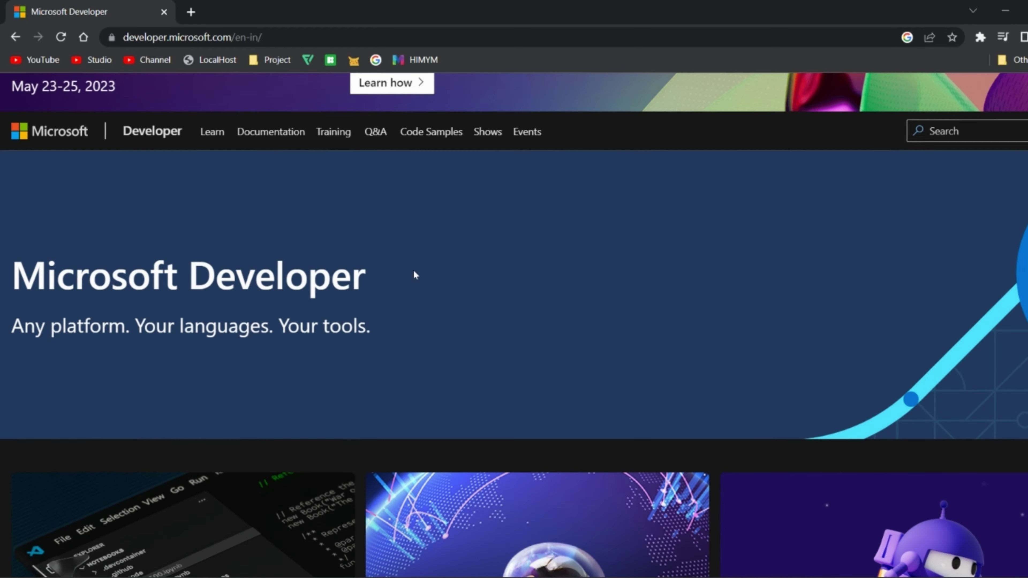
scroll(415, 275, down, 4)
scroll(347, 259, down, 8)
scroll(335, 268, down, 10)
scroll(310, 275, down, 10)
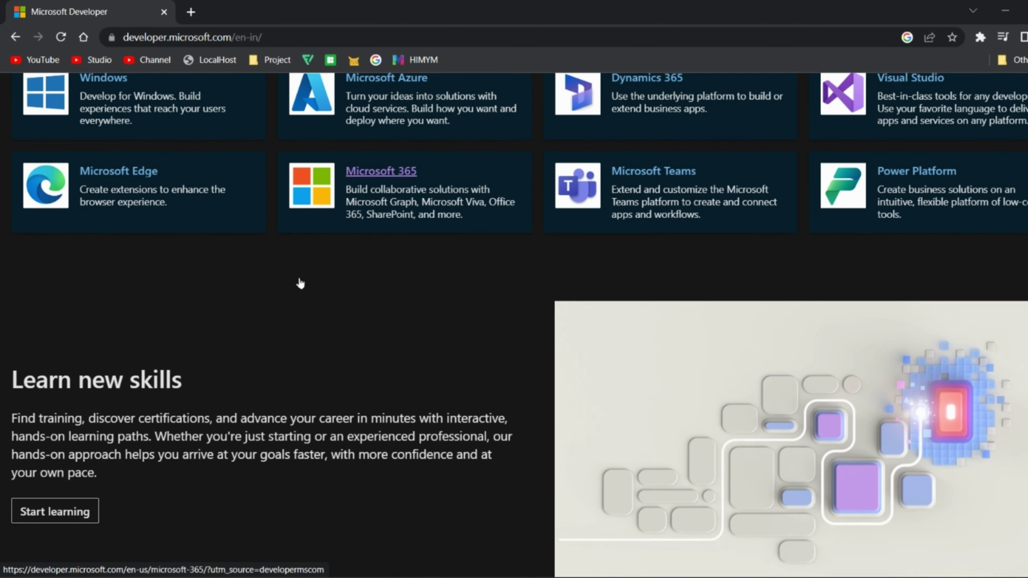
scroll(293, 285, down, 12)
scroll(279, 286, down, 5)
scroll(182, 263, down, 8)
scroll(122, 243, up, 10)
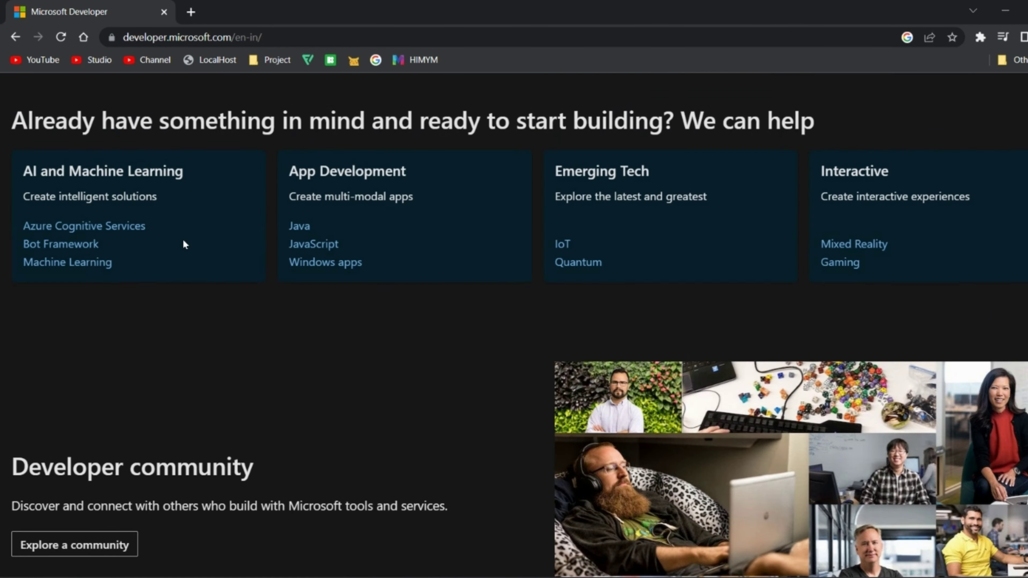
scroll(145, 277, down, 3)
scroll(145, 284, down, 2)
scroll(150, 277, up, 12)
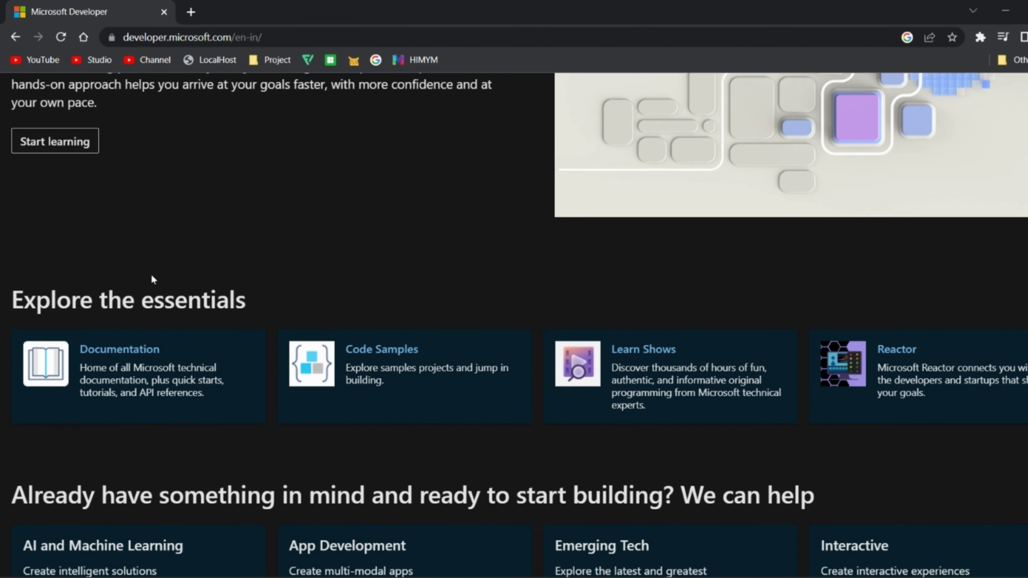
scroll(153, 279, down, 5)
scroll(272, 308, up, 6)
scroll(273, 308, up, 8)
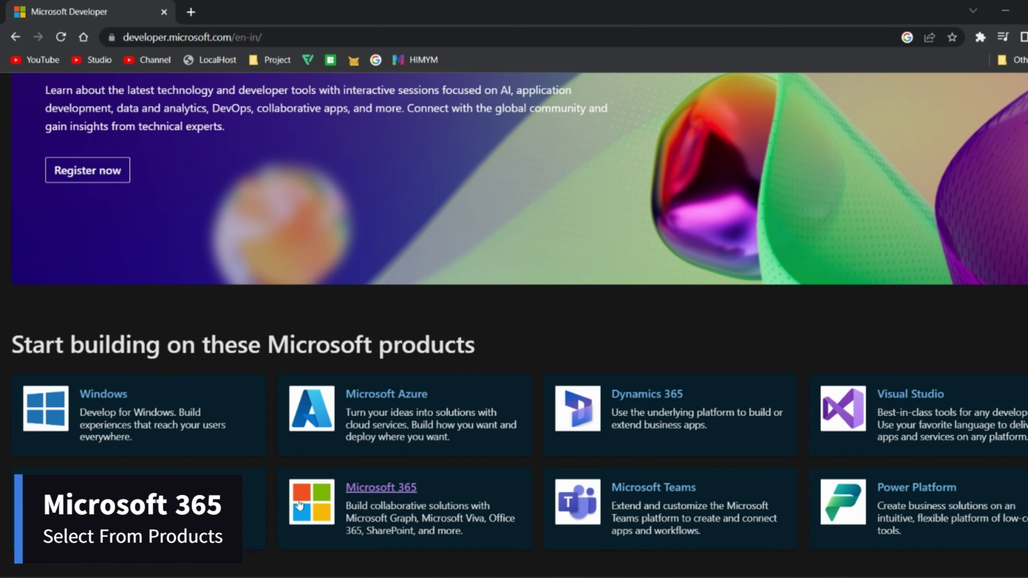
From the Microsoft 365 developer section, follow 'Join today' under Join the Microsoft 365 Developer Program
click(378, 488)
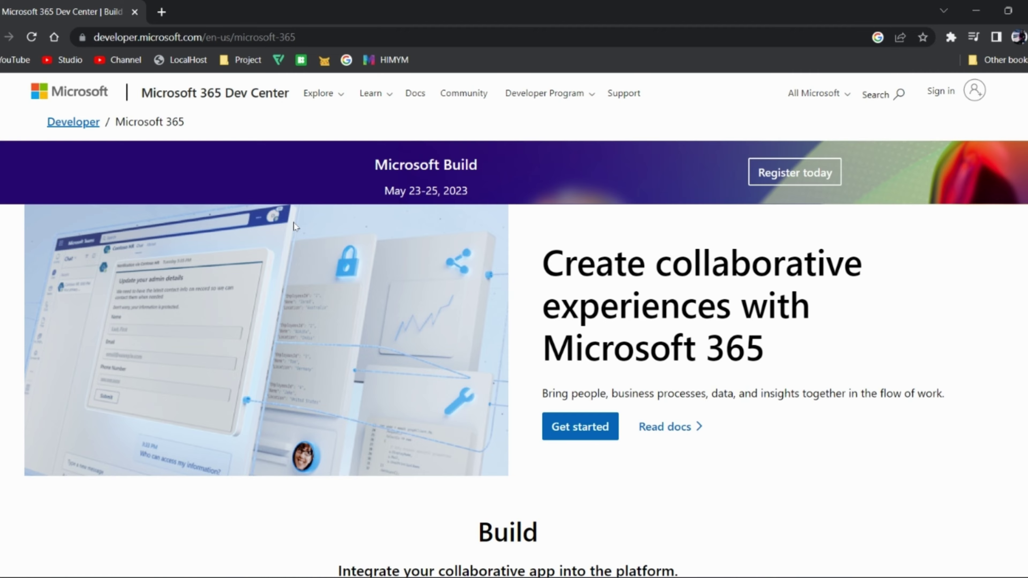
scroll(290, 228, down, 5)
scroll(288, 230, down, 5)
scroll(285, 233, down, 5)
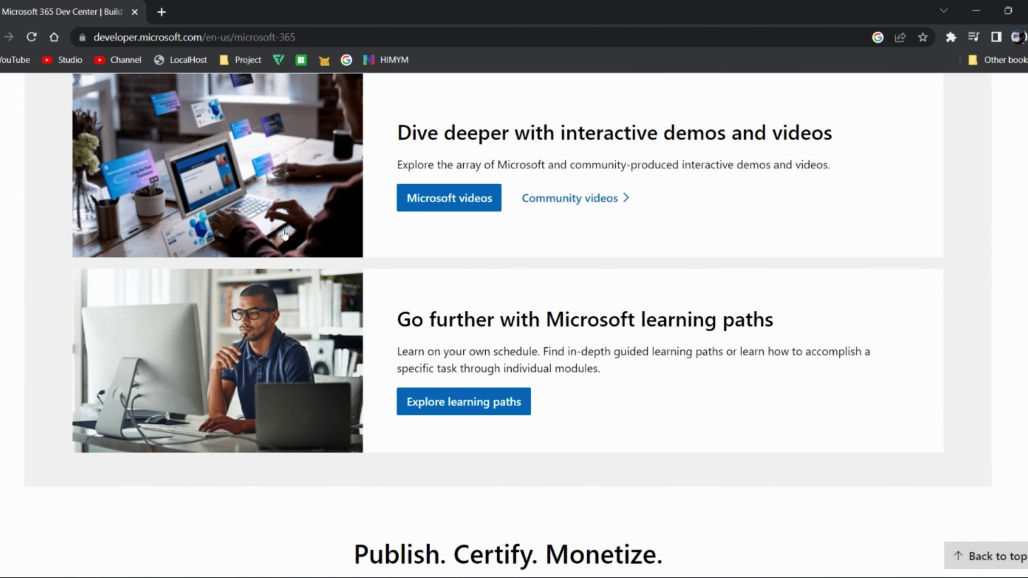
scroll(284, 234, down, 5)
scroll(264, 234, down, 5)
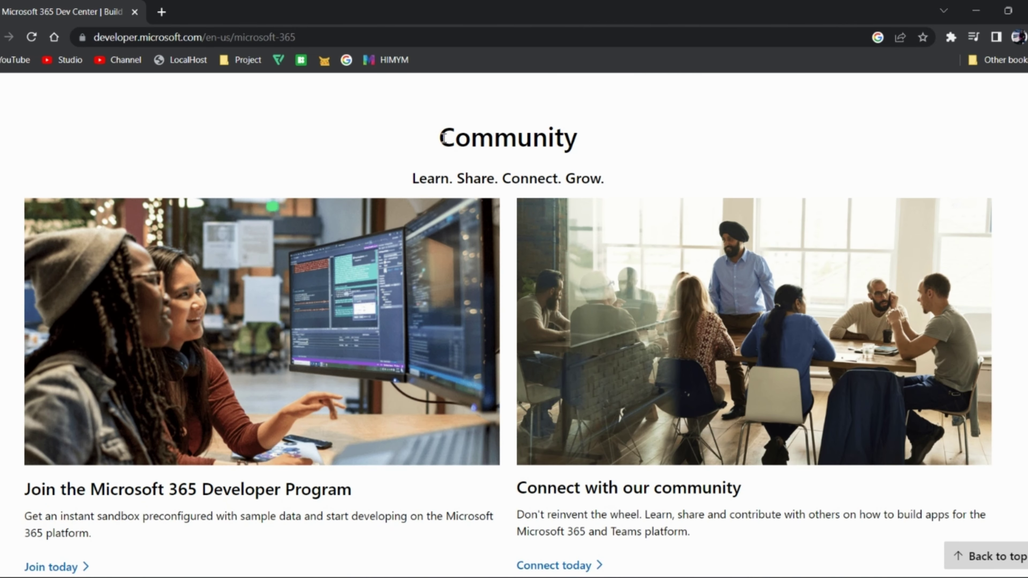
scroll(21, 409, down, 2)
mouse_move(18, 419)
mouse_down()
mouse_move(196, 443)
mouse_move(264, 418)
mouse_move(350, 419)
mouse_up()
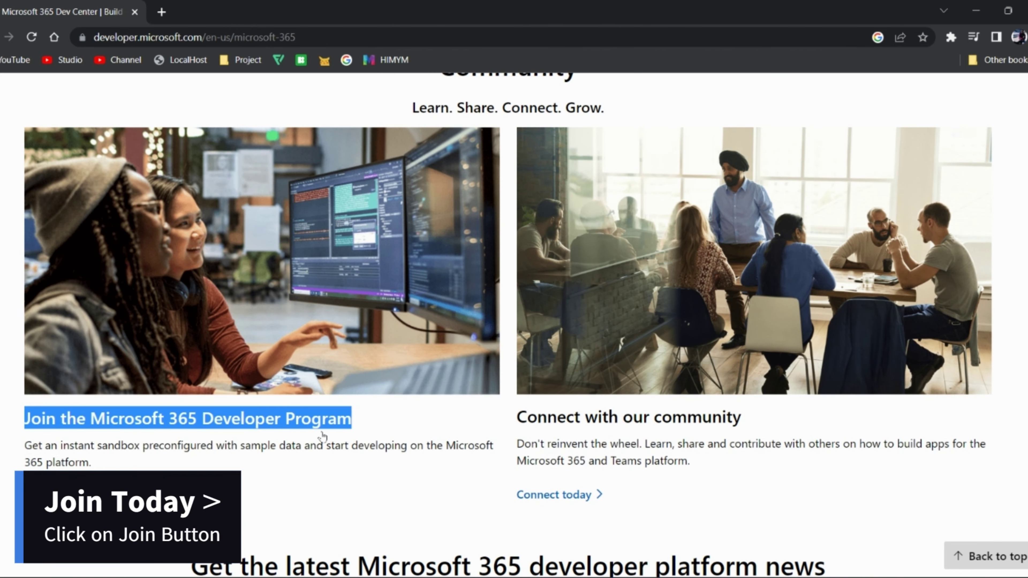
click(348, 419)
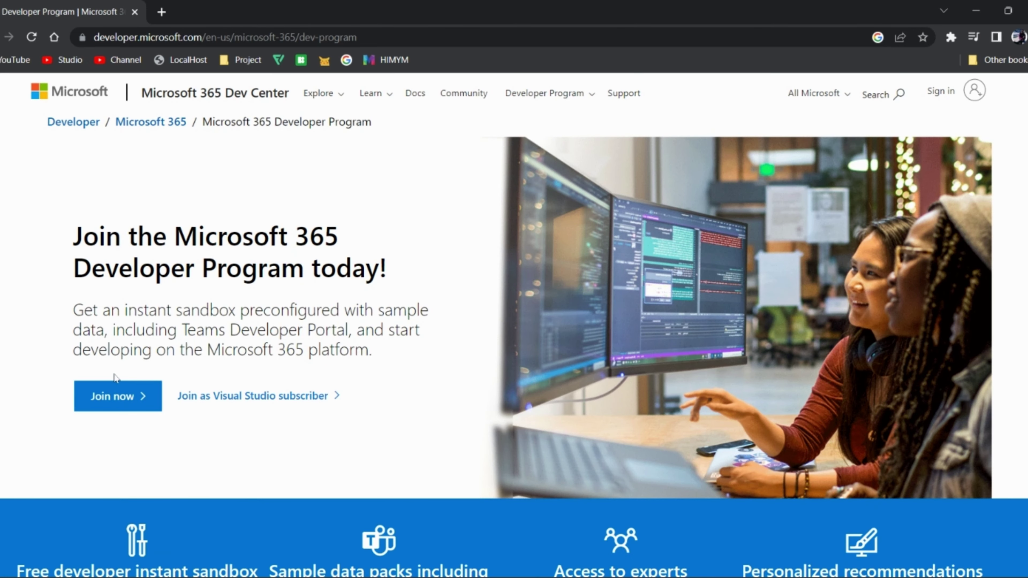
Click Join now and sign in with the account e-mail and password, staying signed in
click(121, 402)
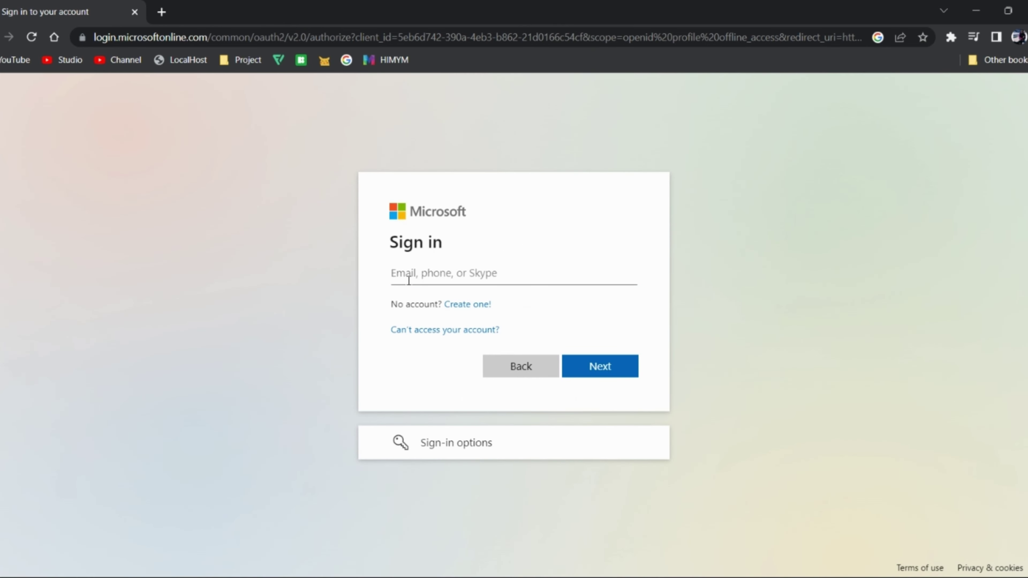
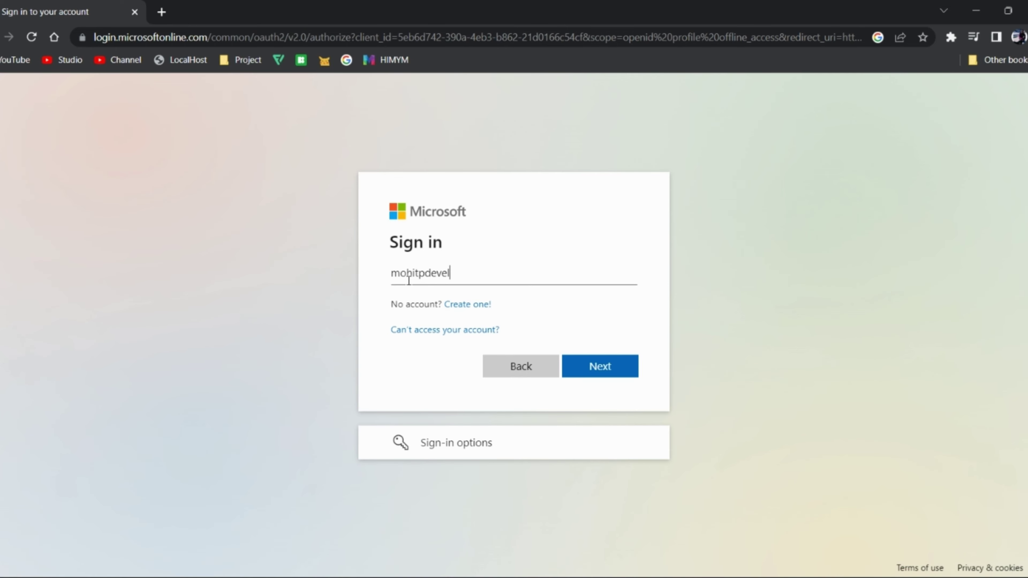
key(Return)
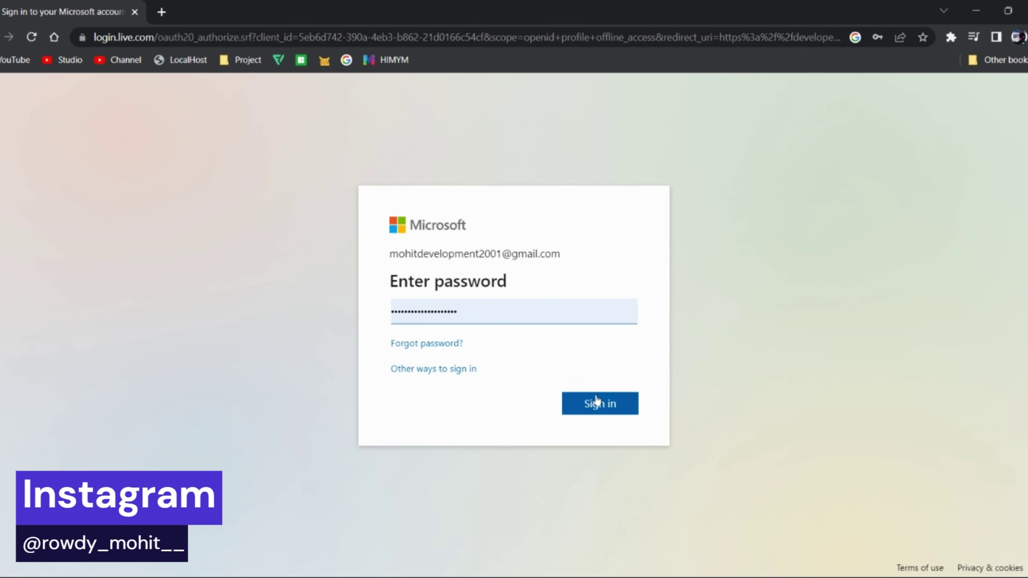
click(594, 403)
click(595, 399)
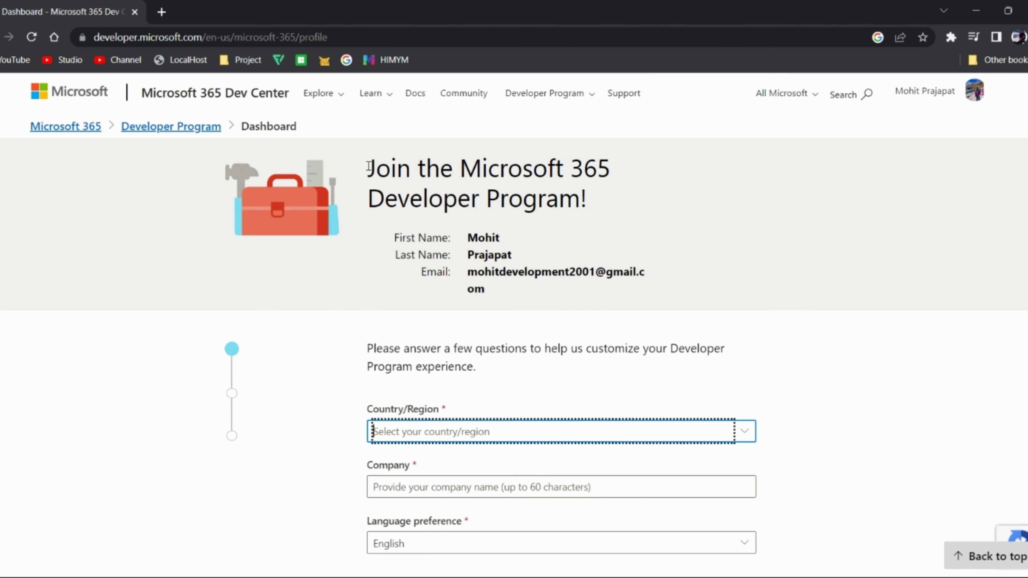
Set the country/region to India on the join form
click(368, 167)
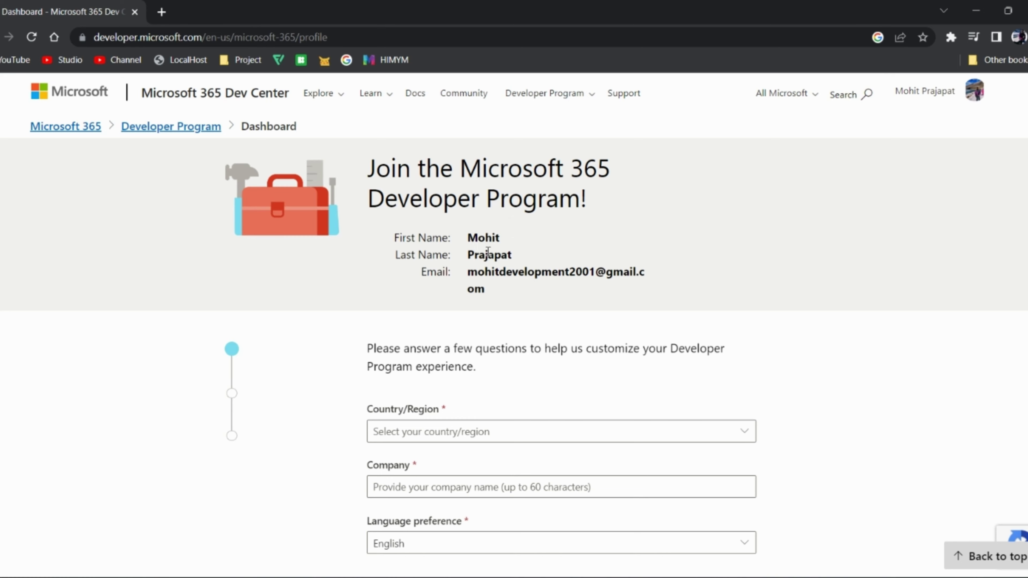
scroll(487, 278, down, 3)
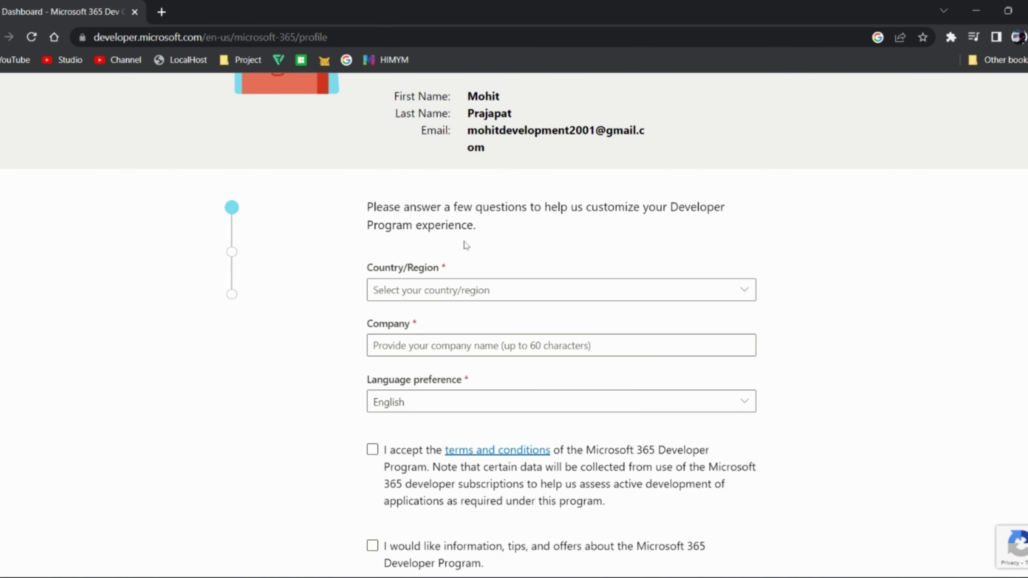
mouse_move(370, 207)
mouse_down()
mouse_move(539, 202)
mouse_move(528, 203)
mouse_up()
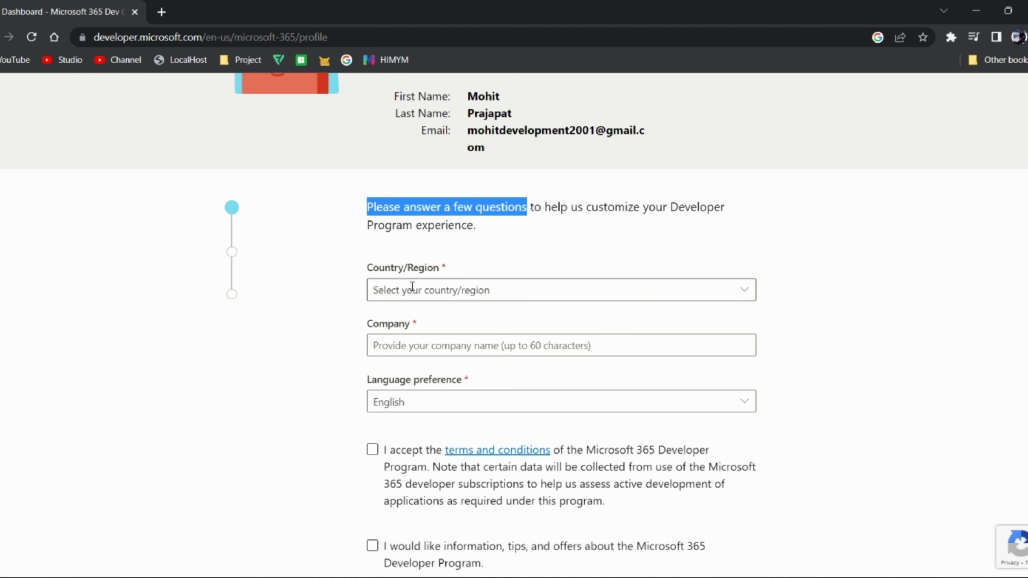
click(426, 295)
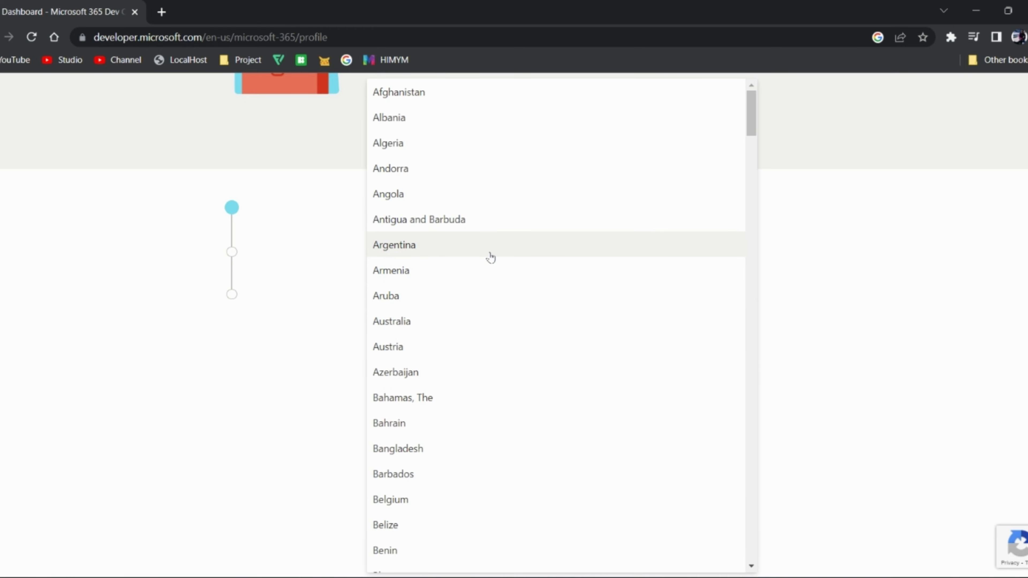
scroll(489, 257, down, 10)
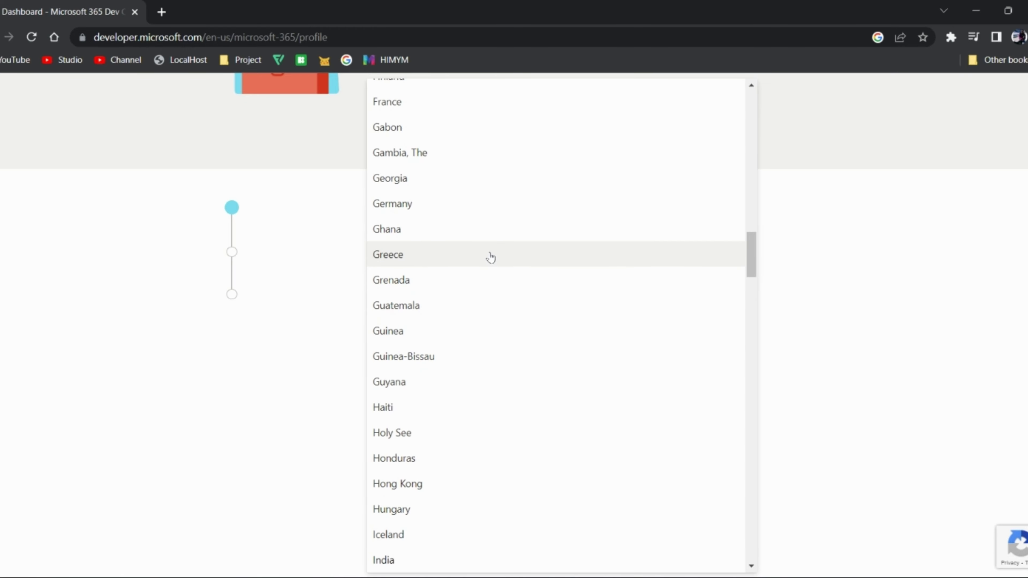
click(382, 561)
Fill the company with the suggested name and keep English as the language preference
click(392, 348)
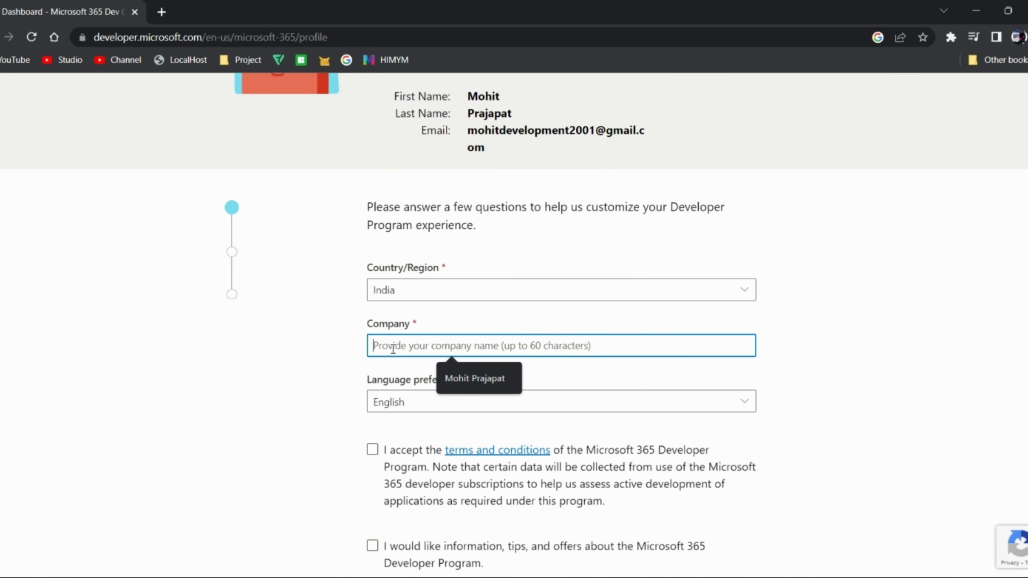
click(477, 374)
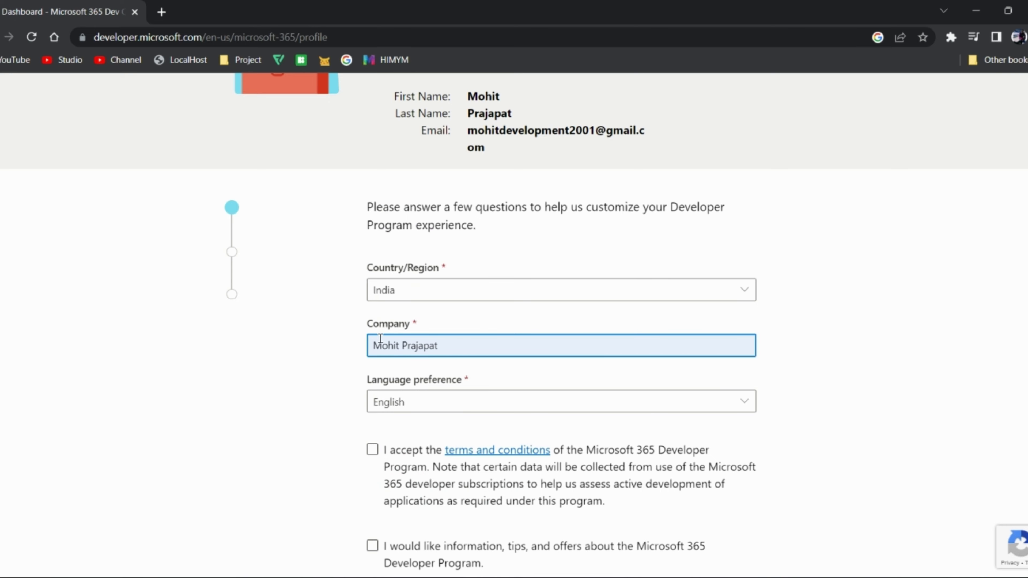
click(412, 400)
click(409, 386)
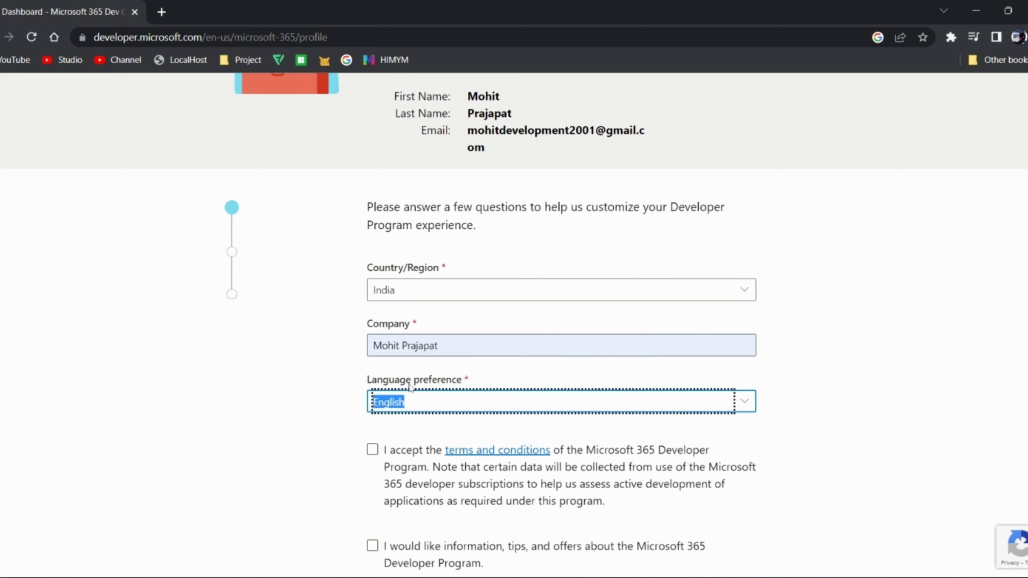
click(351, 369)
Accept the developer program terms and conditions and continue
scroll(348, 368, down, 2)
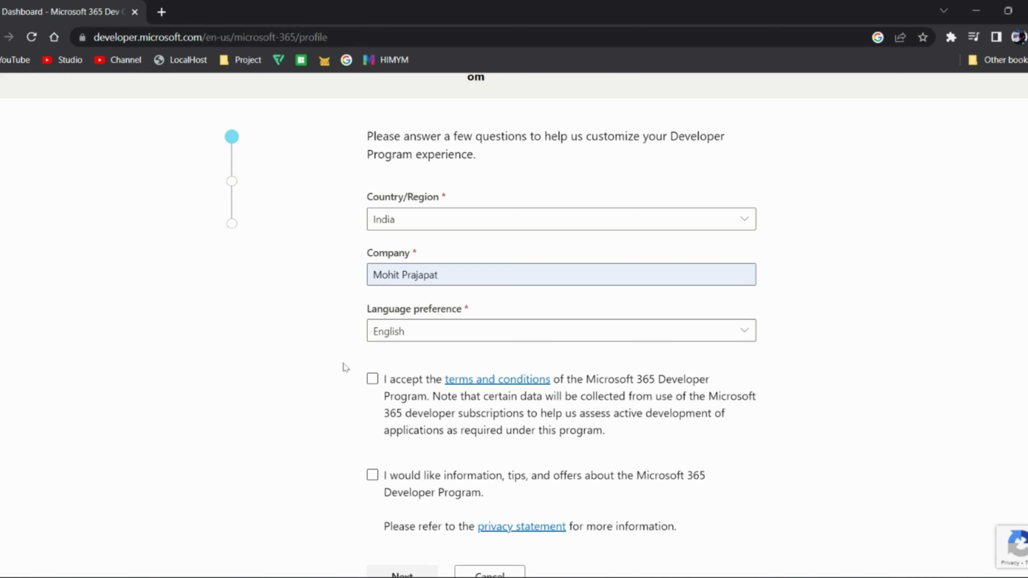
click(372, 378)
scroll(355, 374, down, 2)
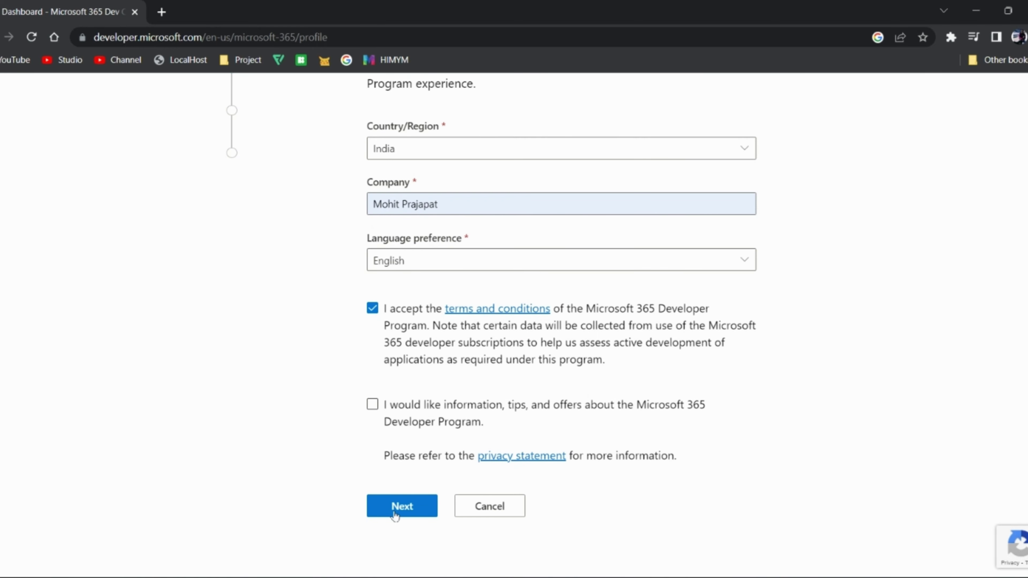
click(395, 514)
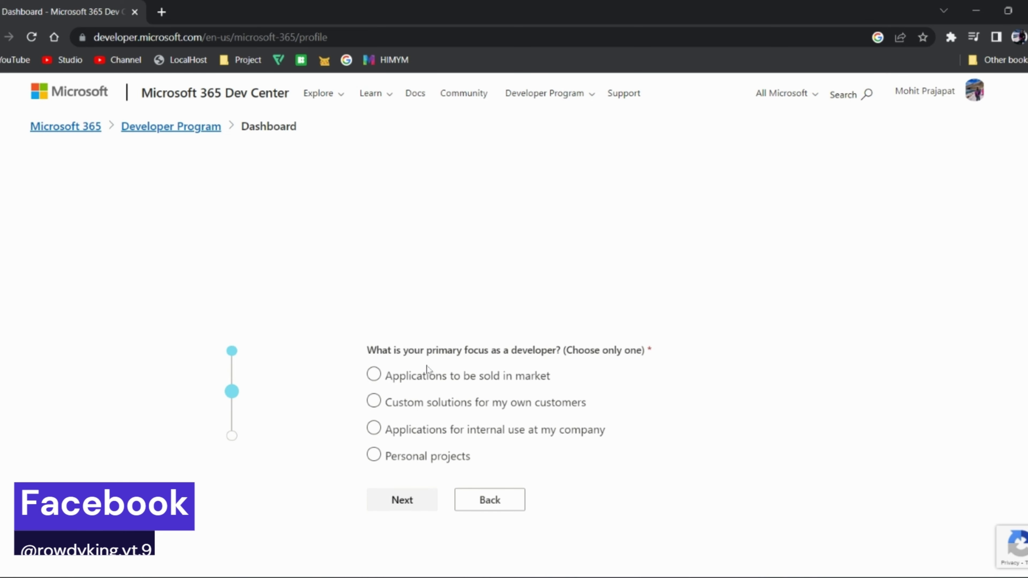
Choose 'Applications for internal use at my company' as the primary developer focus
click(405, 380)
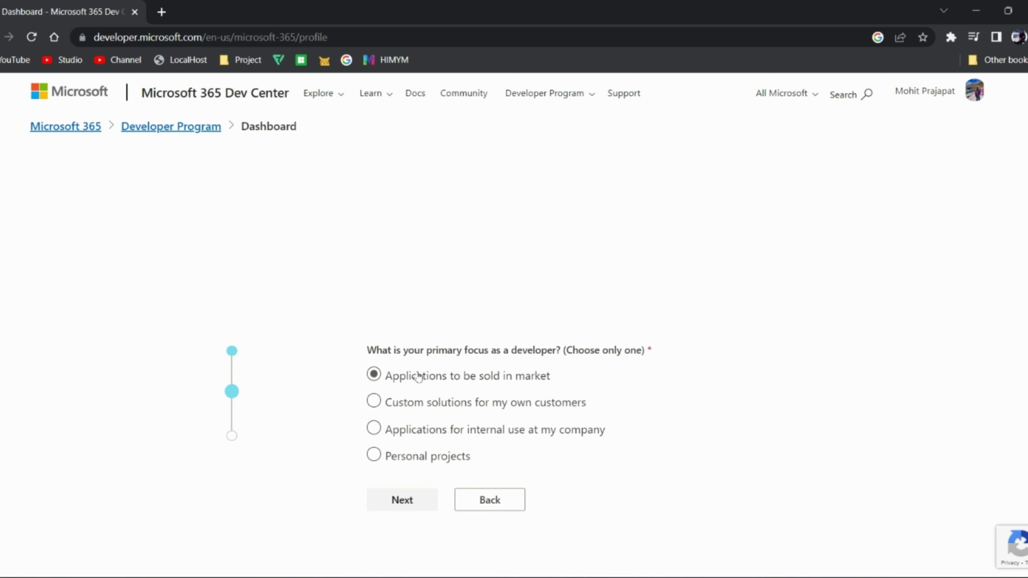
click(438, 400)
click(402, 432)
click(399, 501)
Tick Microsoft Teams, Office Add-ins and Microsoft Graph as development areas and save
scroll(508, 268, down, 2)
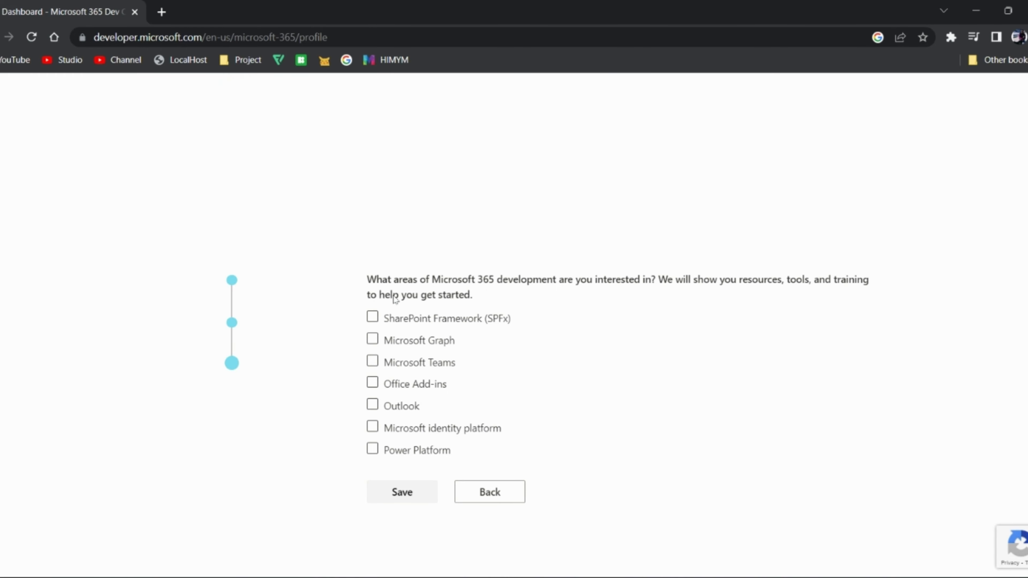
click(372, 360)
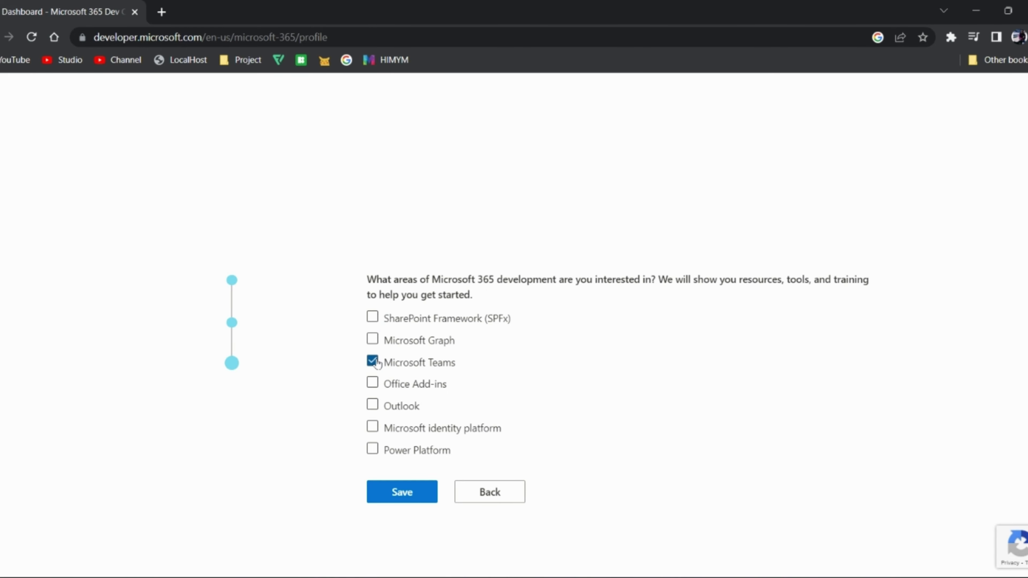
click(373, 382)
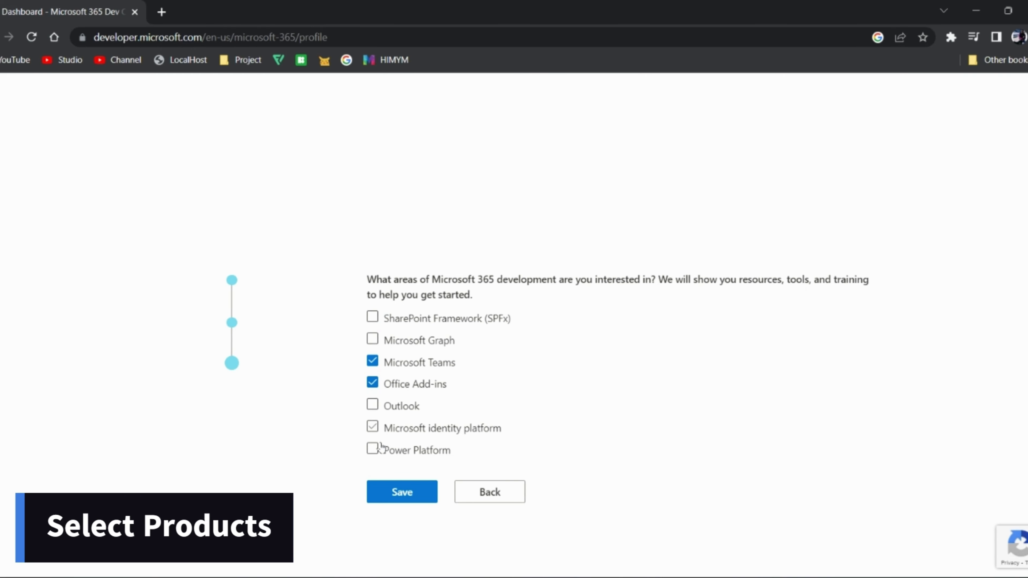
click(372, 339)
click(390, 492)
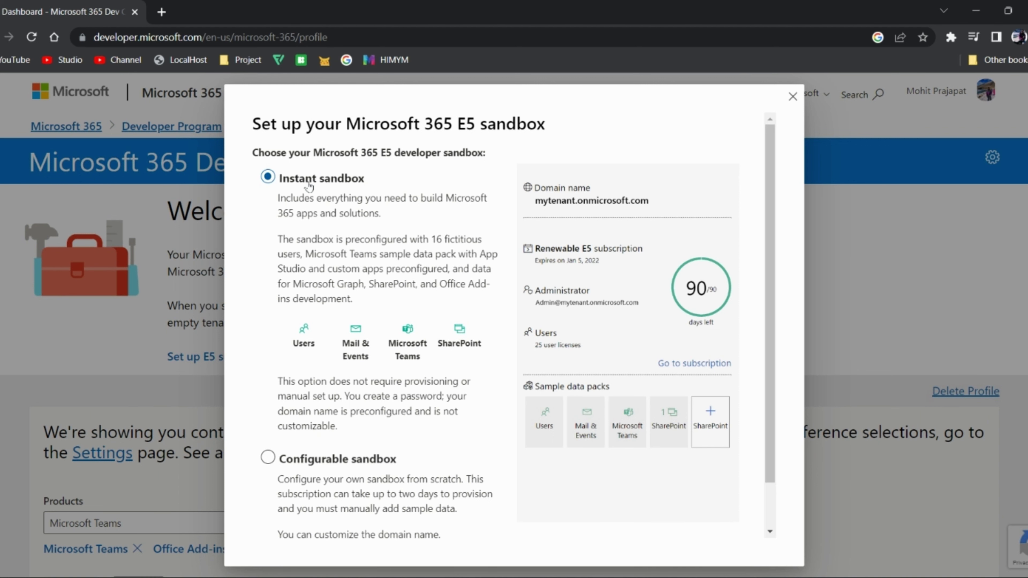
Select the Configurable sandbox option in the E5 sandbox dialog and proceed to its form
scroll(368, 320, down, 1)
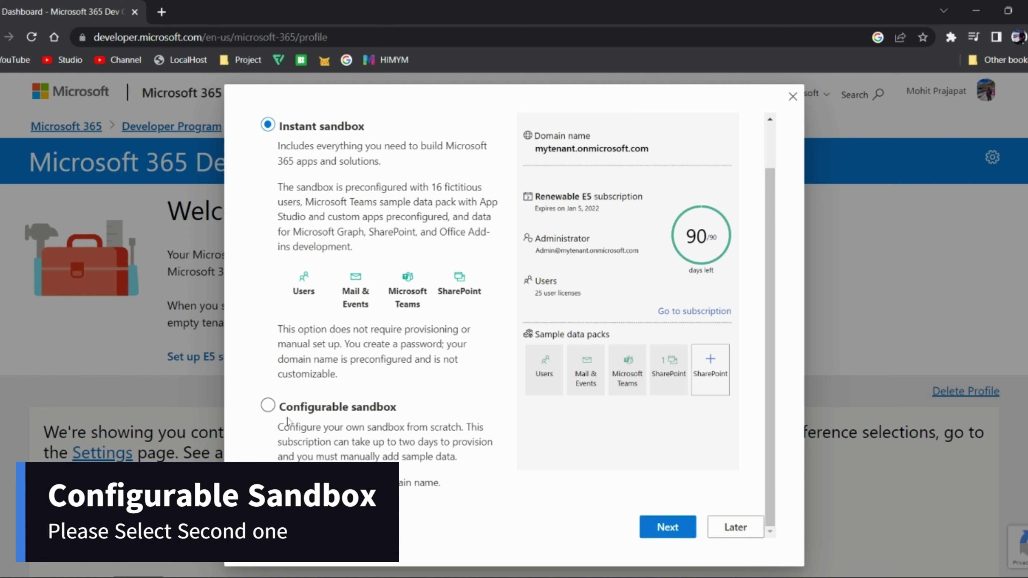
click(268, 406)
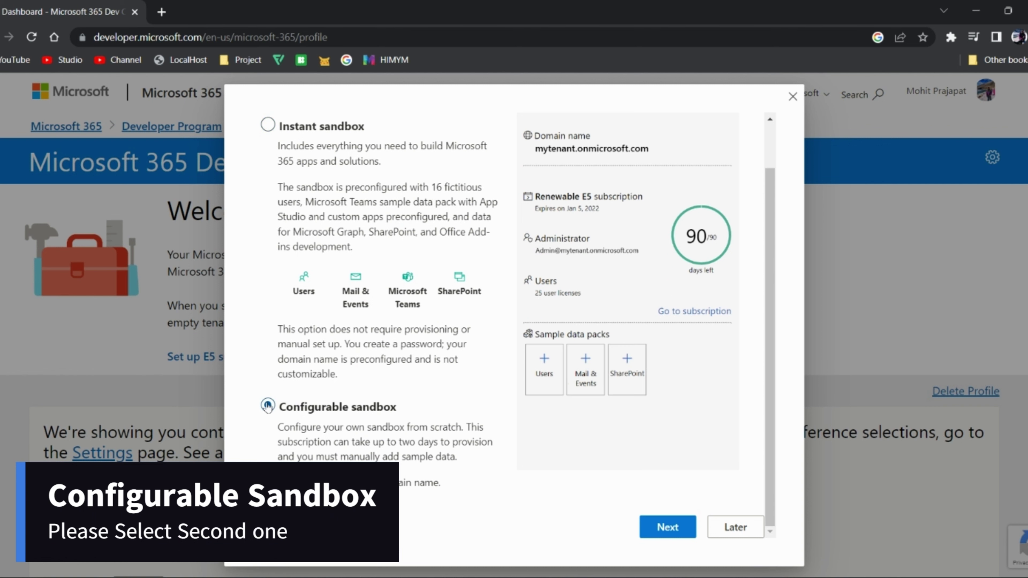
click(673, 531)
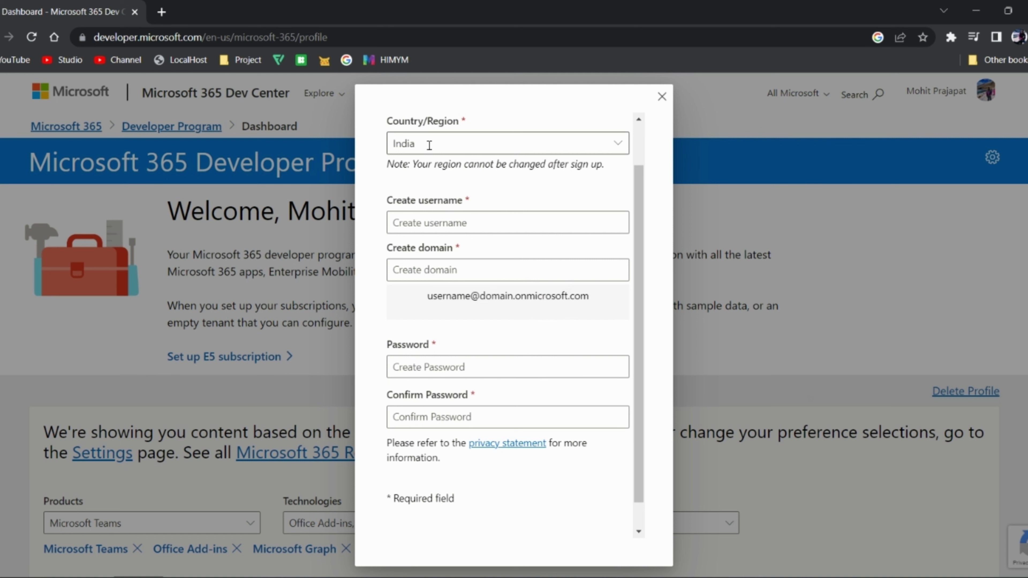
Enter the sandbox username, correcting its final digits
click(443, 214)
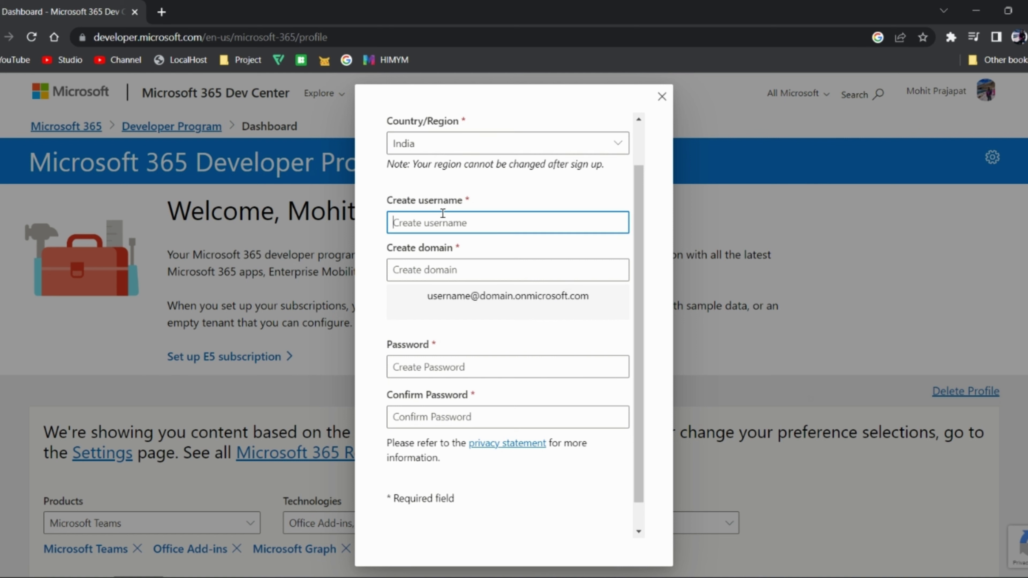
text(mohit)
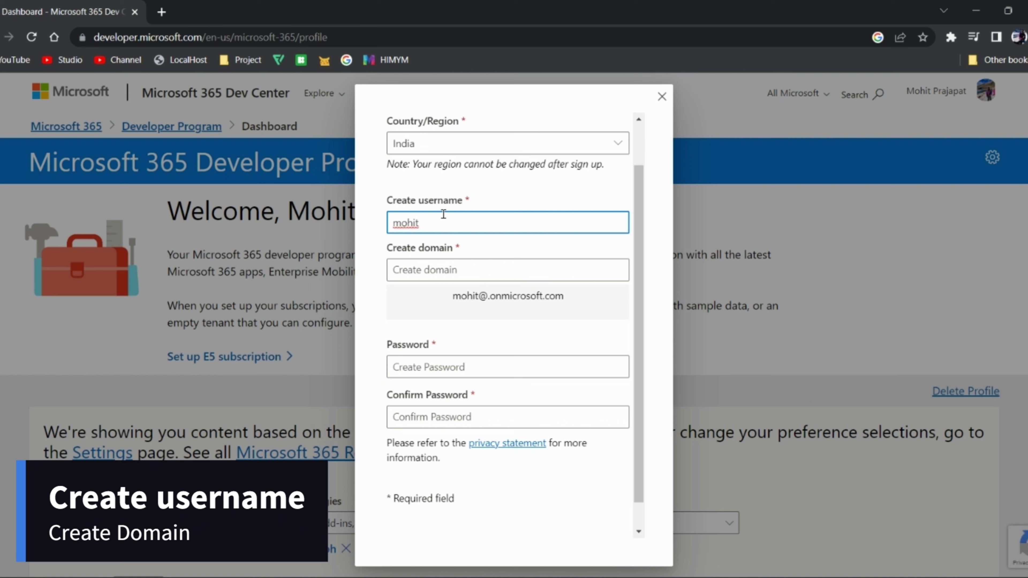
text(deve)
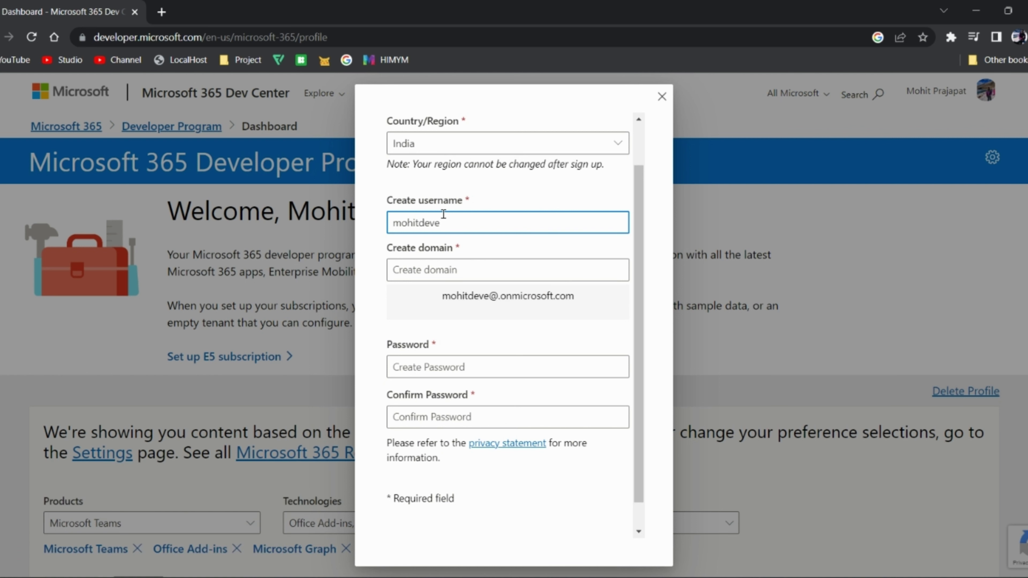
text(lopment)
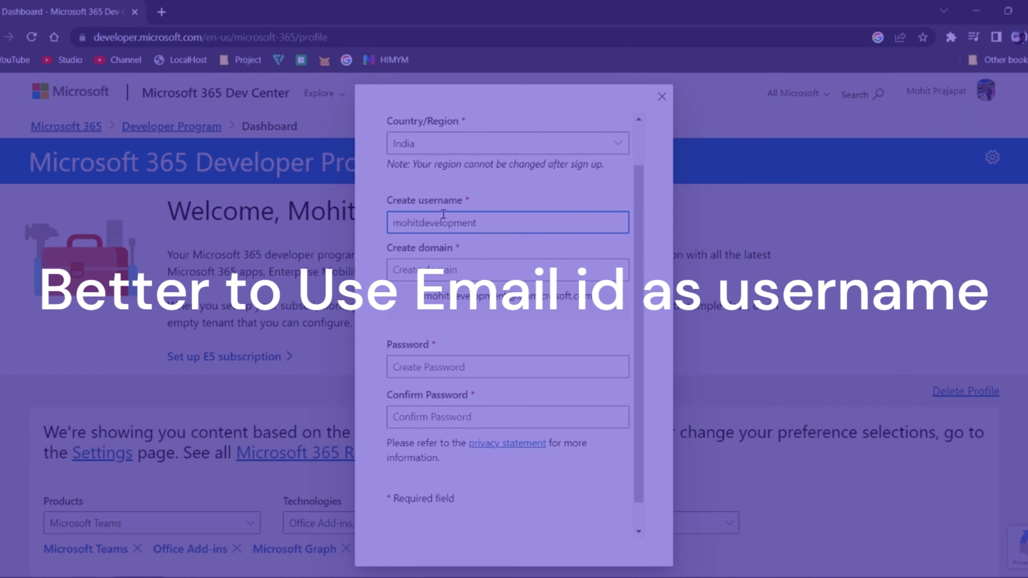
text(2011)
key(BackSpace)
key(BackSpace)
text(01)
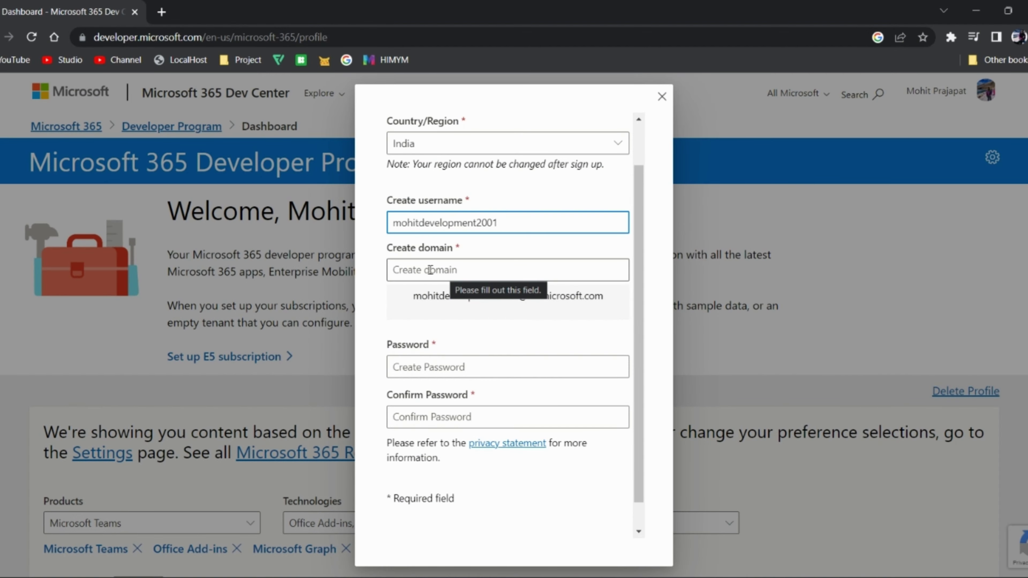
Type the sandbox domain name, fixing mistyped characters along the way
click(430, 270)
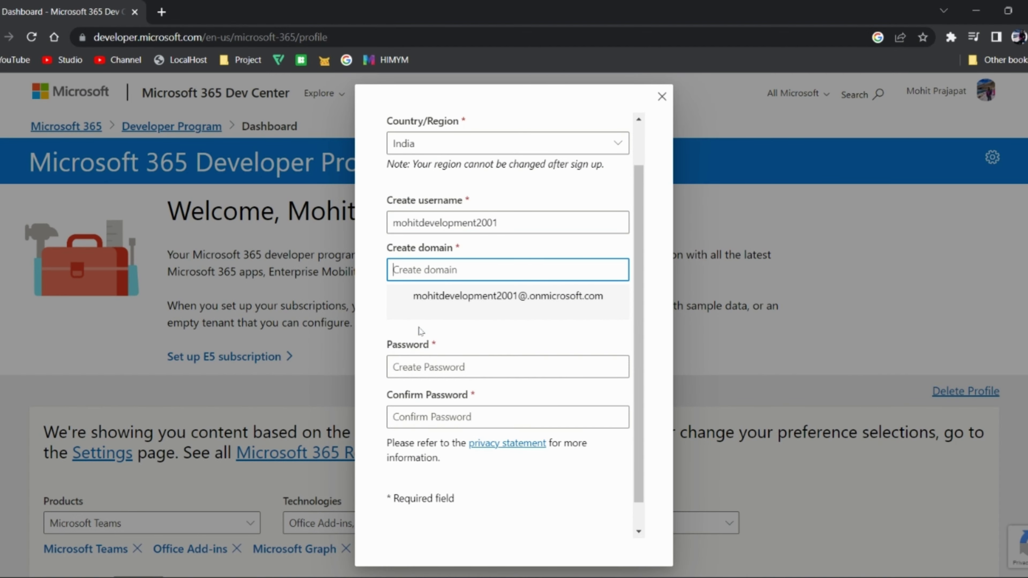
text(m)
key(BackSpace)
text(mohit)
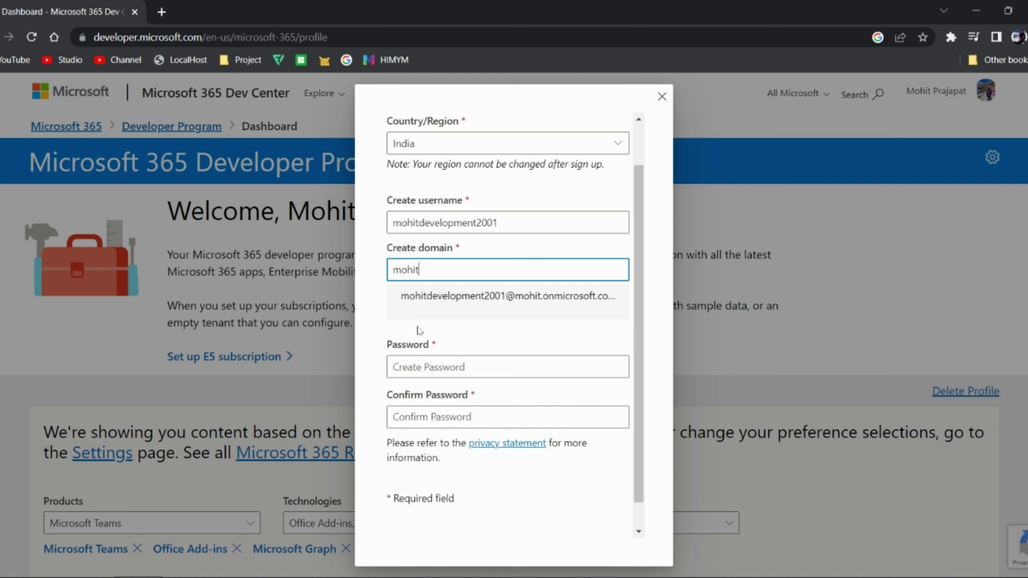
text(deve)
key(BackSpace)
key(BackSpace)
key(BackSpace)
key(BackSpace)
key(BackSpace)
text(pra)
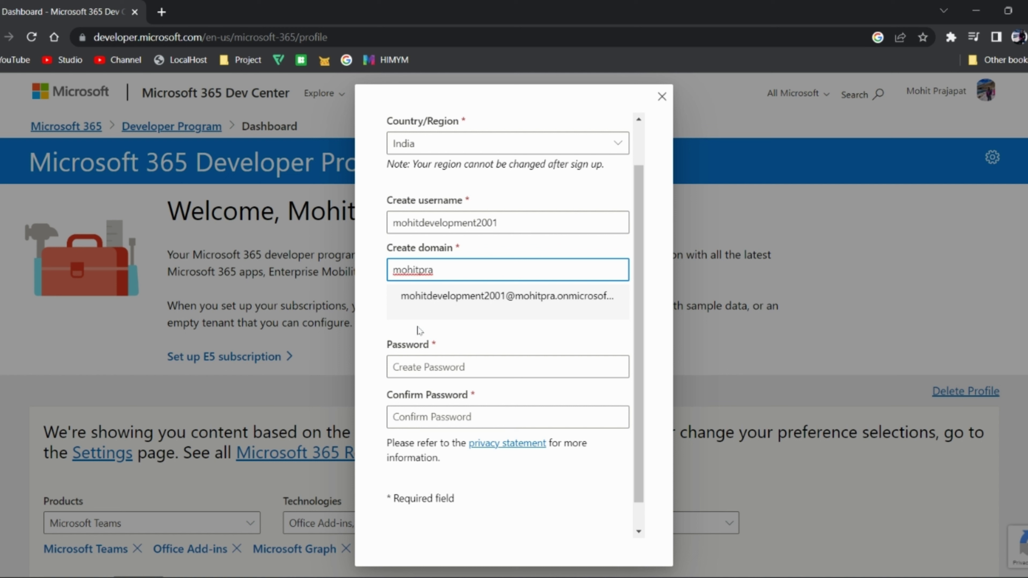
text(japat)
Enter the sandbox account password in the Password field
scroll(419, 330, down, 1)
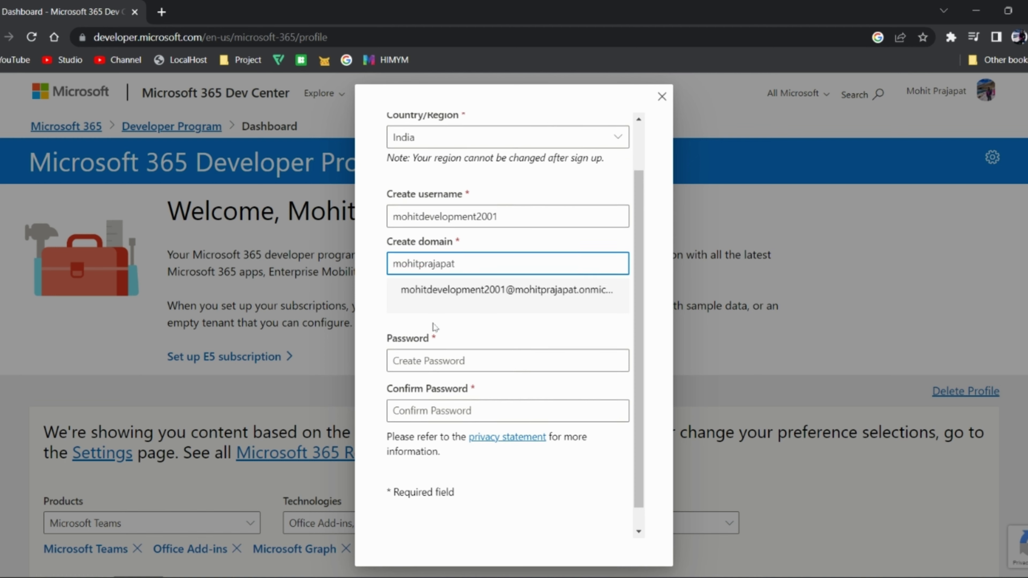
click(433, 331)
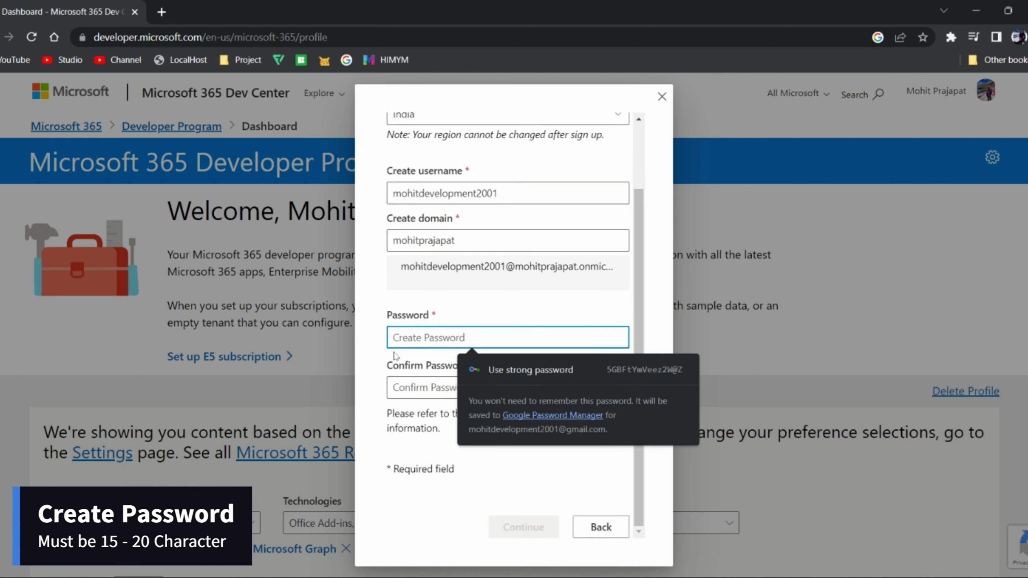
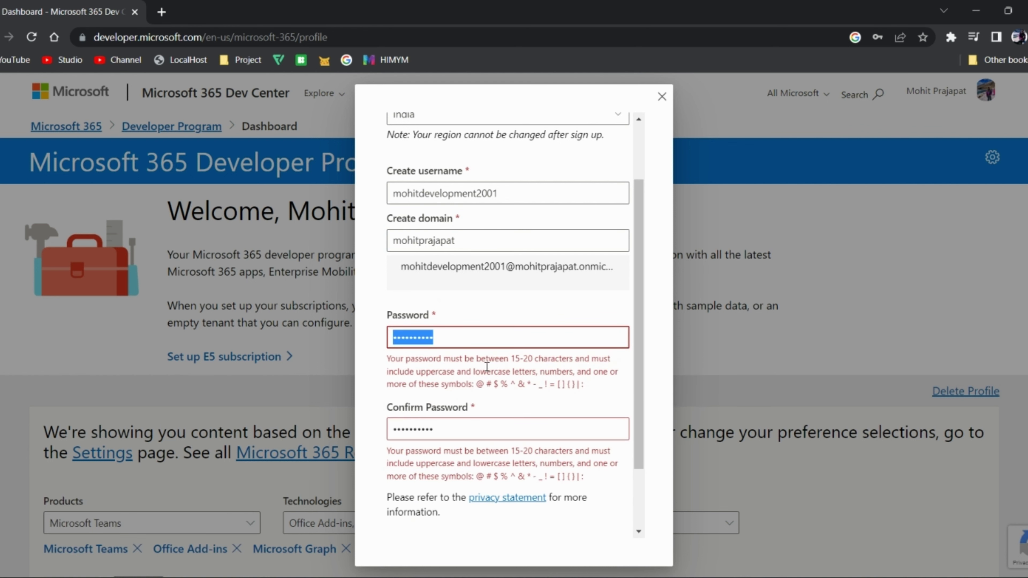
click(443, 341)
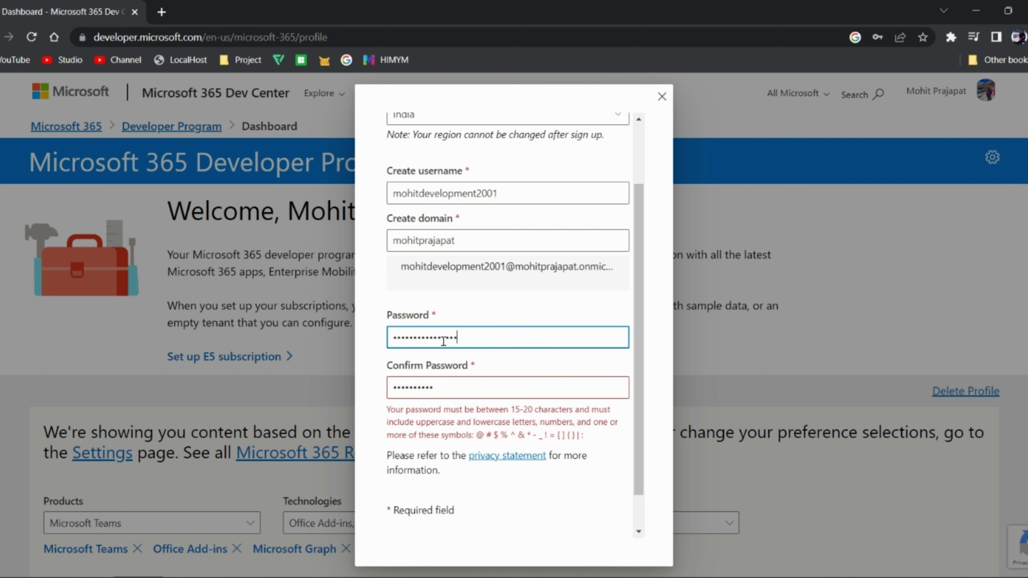
Retype the matching password in Confirm Password and continue to phone verification
double_click(448, 388)
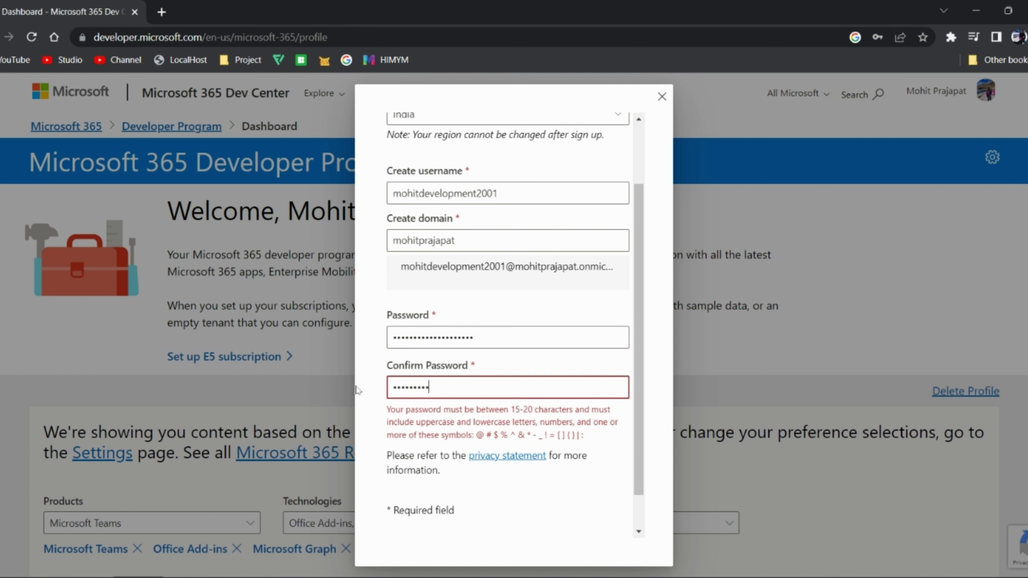
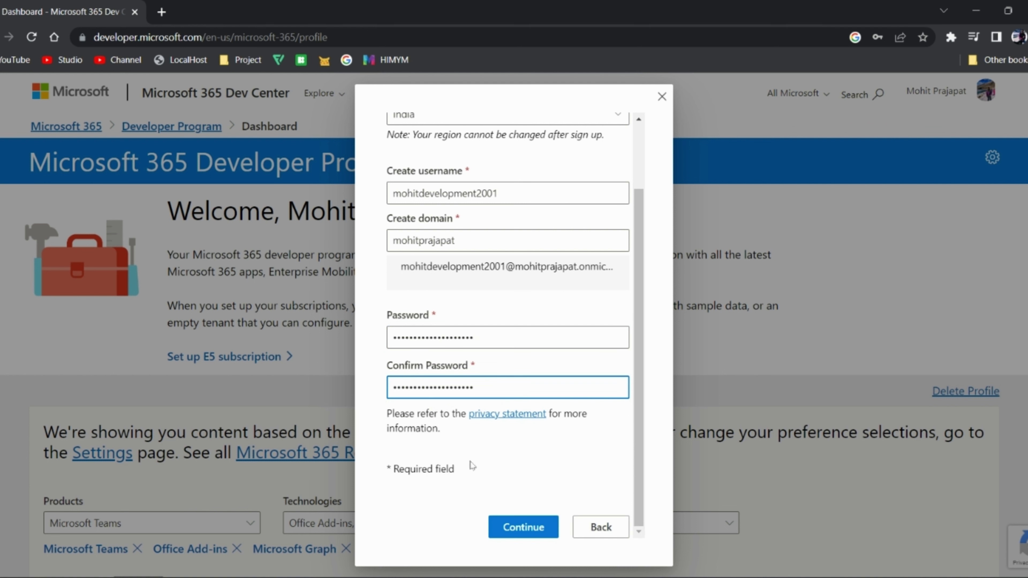
click(526, 526)
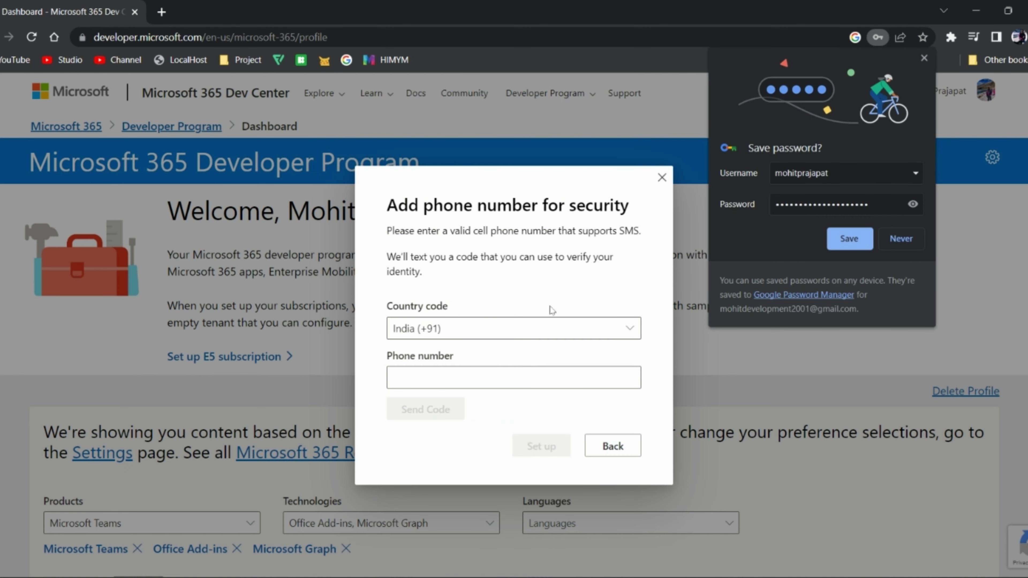
Enter the mobile phone number and request the SMS verification code
click(416, 378)
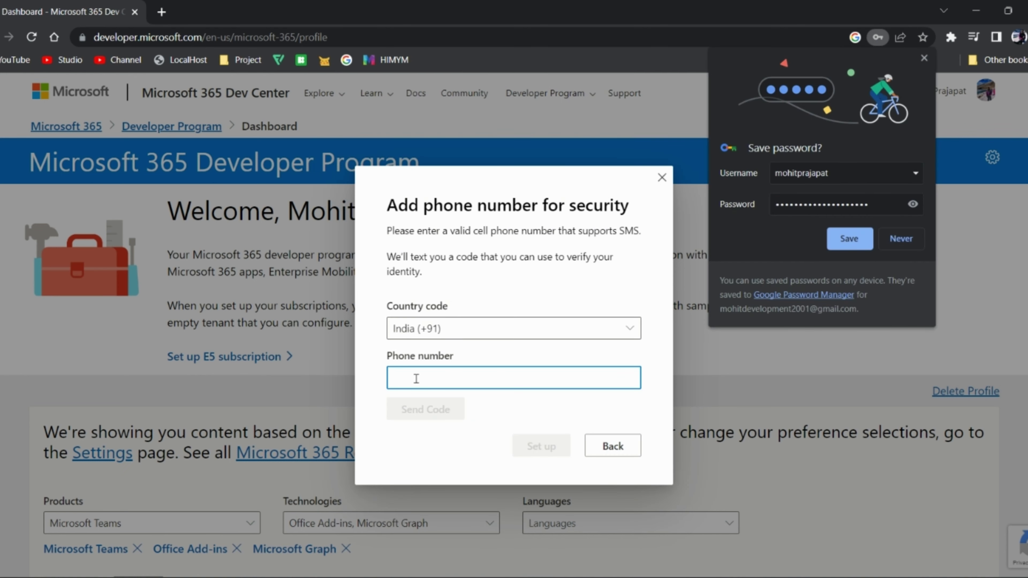
key(ctrl+v)
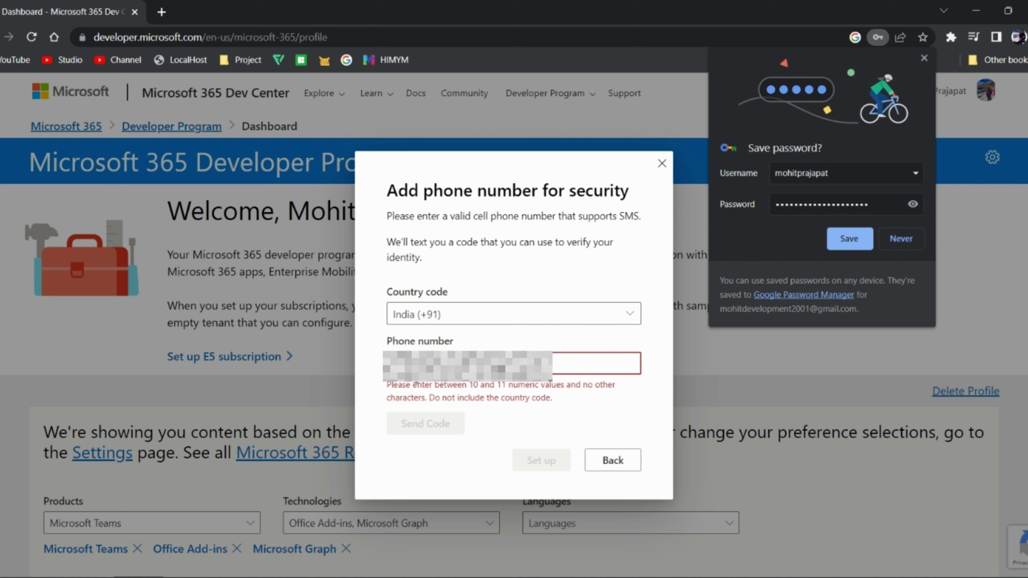
key(BackSpace)
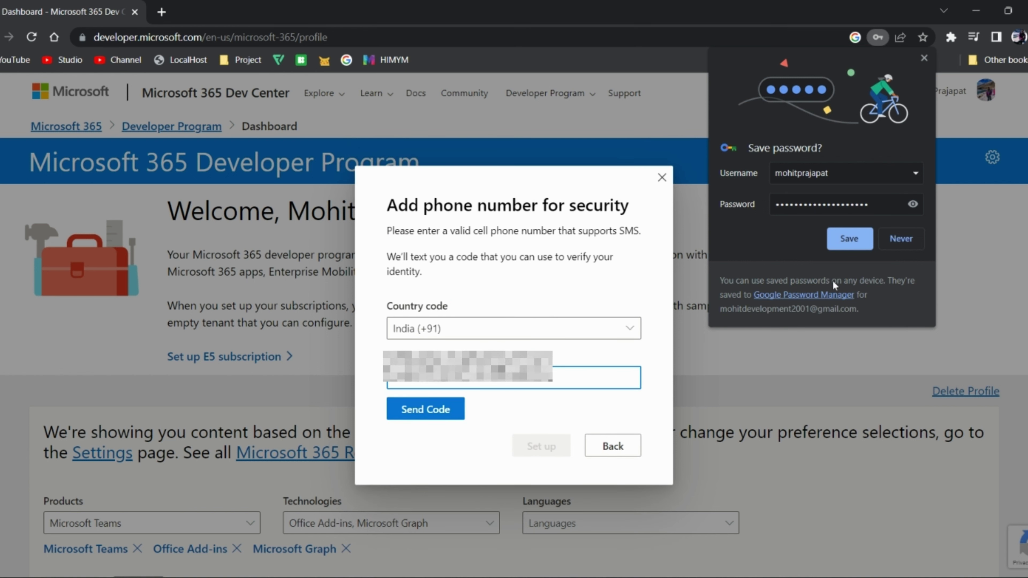
click(850, 239)
click(437, 409)
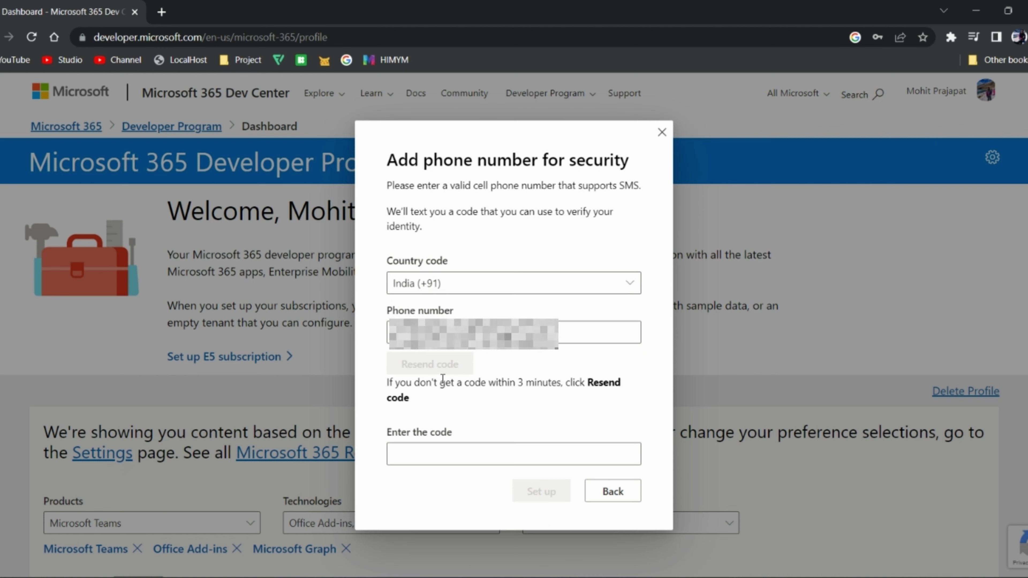
Enter the received SMS code and set up the developer subscription
click(405, 455)
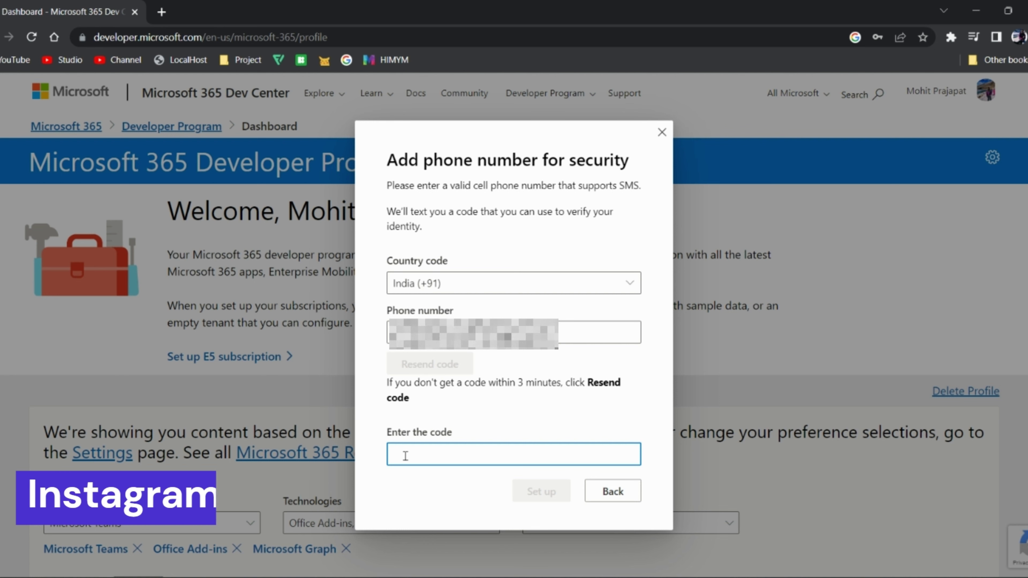
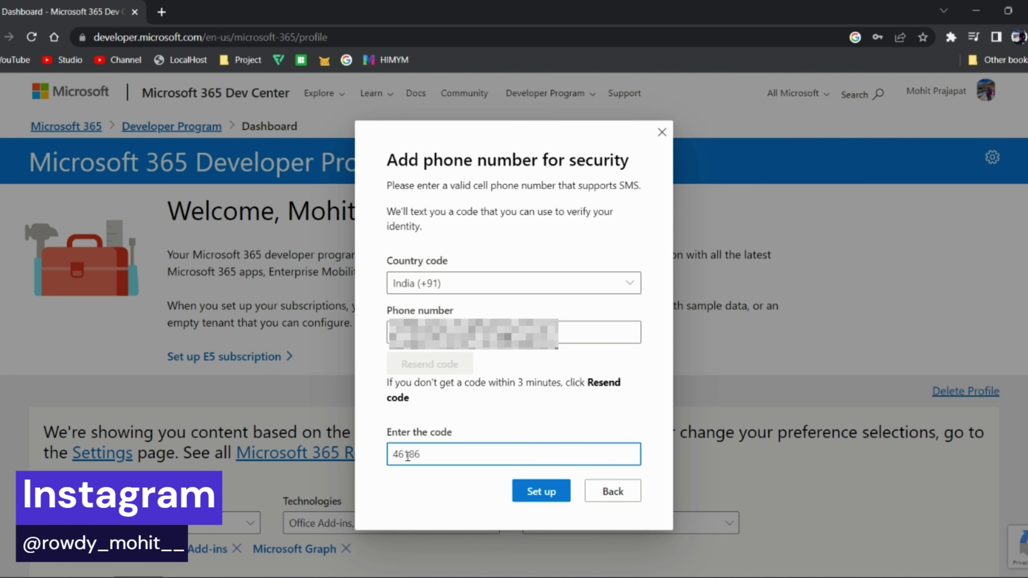
click(542, 493)
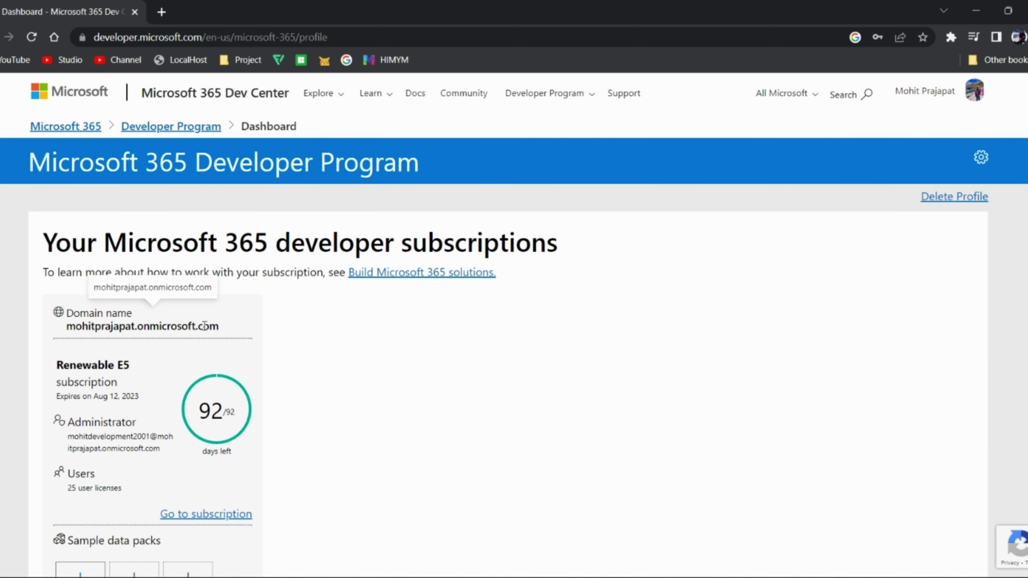
Open the Renewable E5 subscription from the Go to subscription link on the dashboard
scroll(226, 326, down, 1)
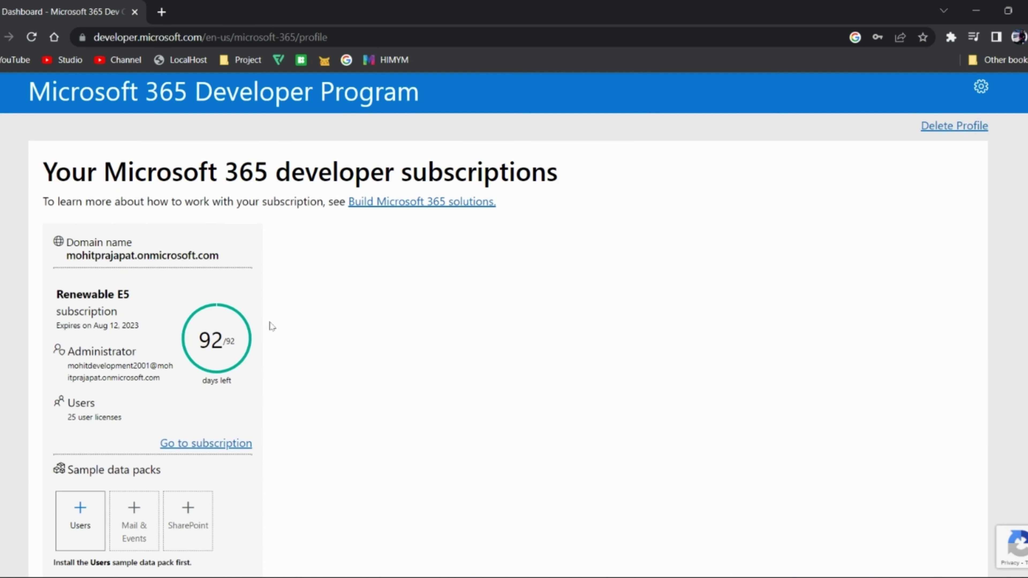
click(199, 444)
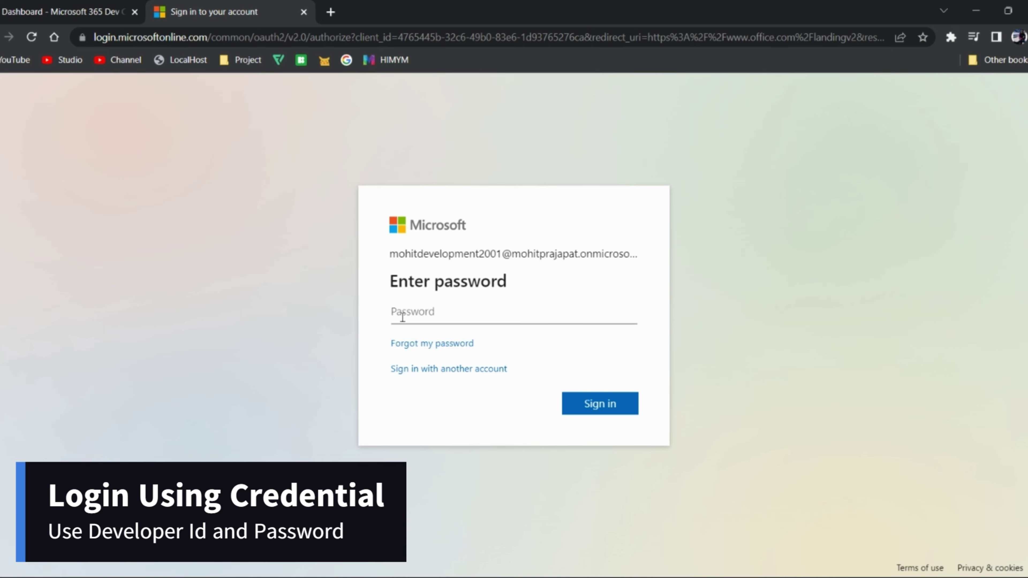
Sign in with the sandbox admin password, stay signed in, and decline saving the password
text(•)
text(••)
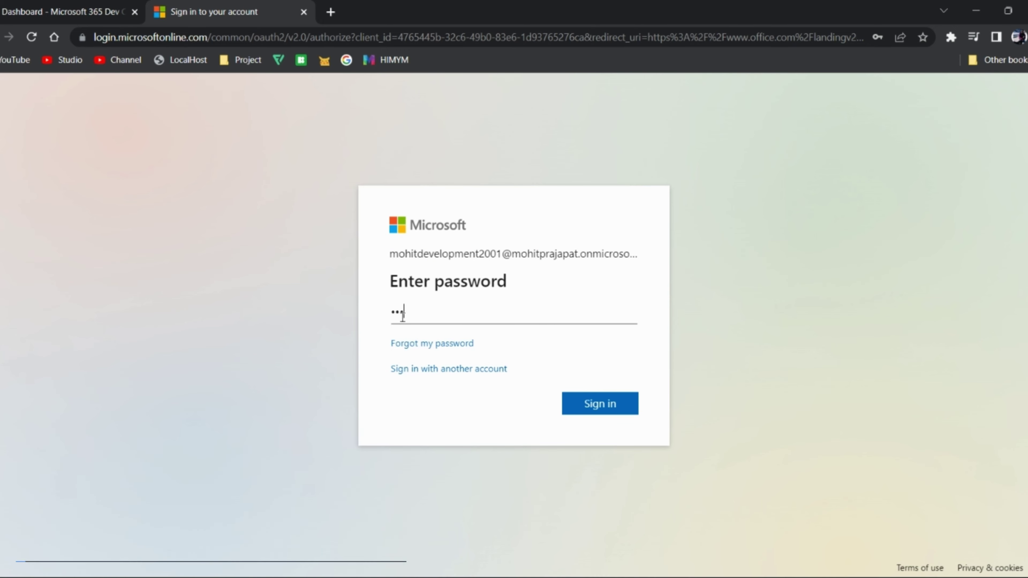
text(••)
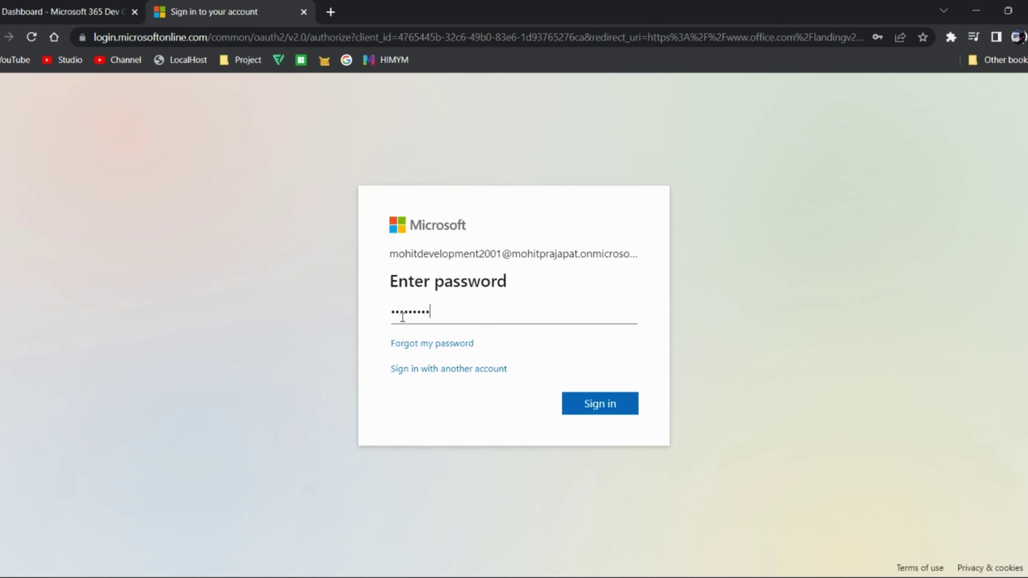
text(•••••••••••)
key(Return)
click(594, 398)
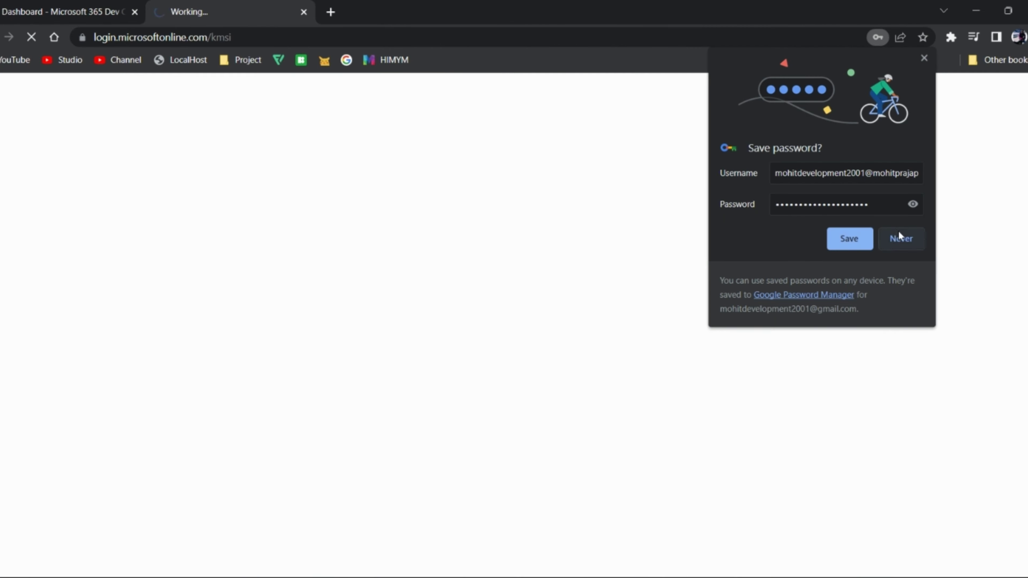
click(899, 237)
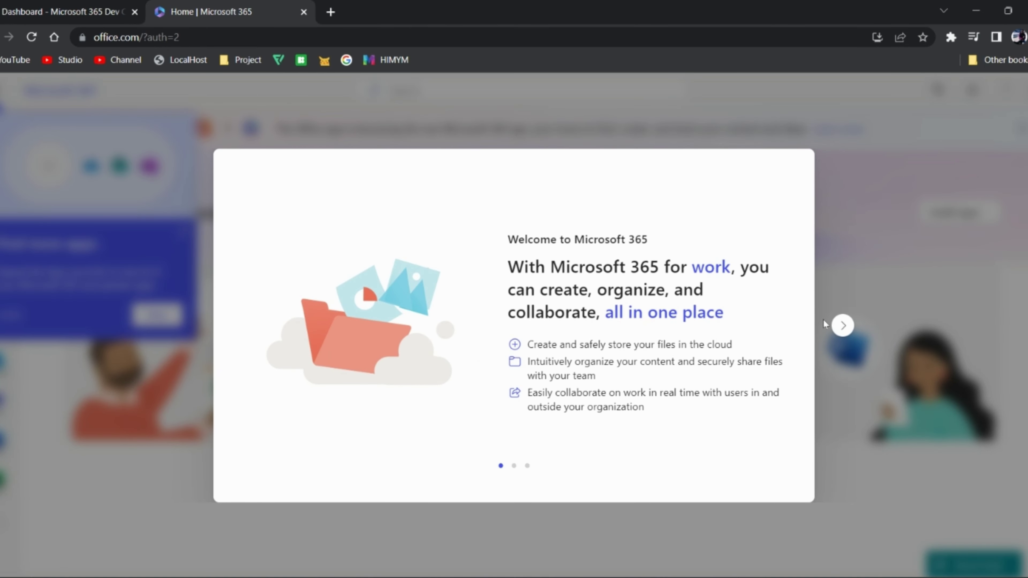
Dismiss the Microsoft 365 welcome tour and the find more apps tip
click(843, 325)
click(842, 325)
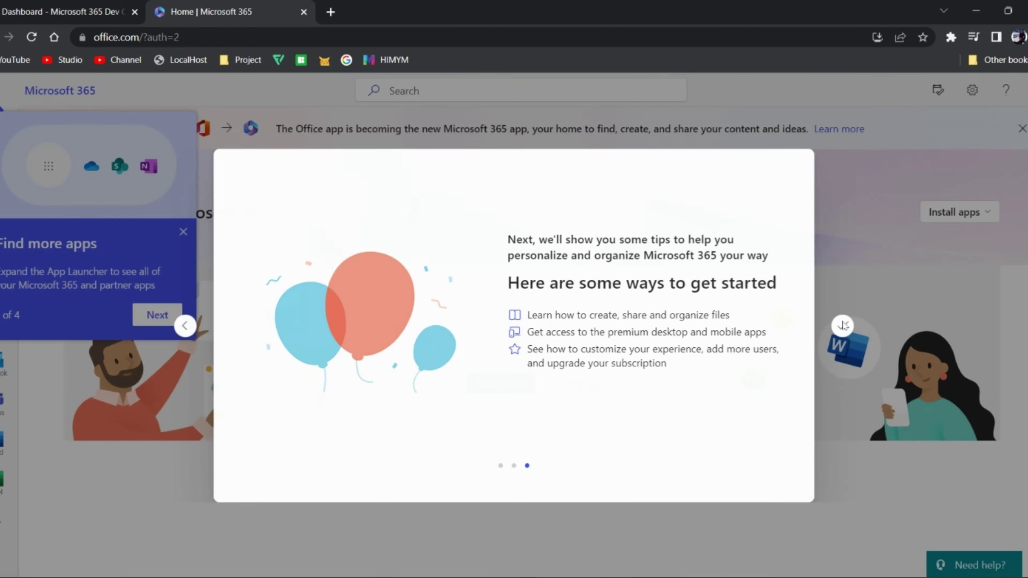
click(843, 325)
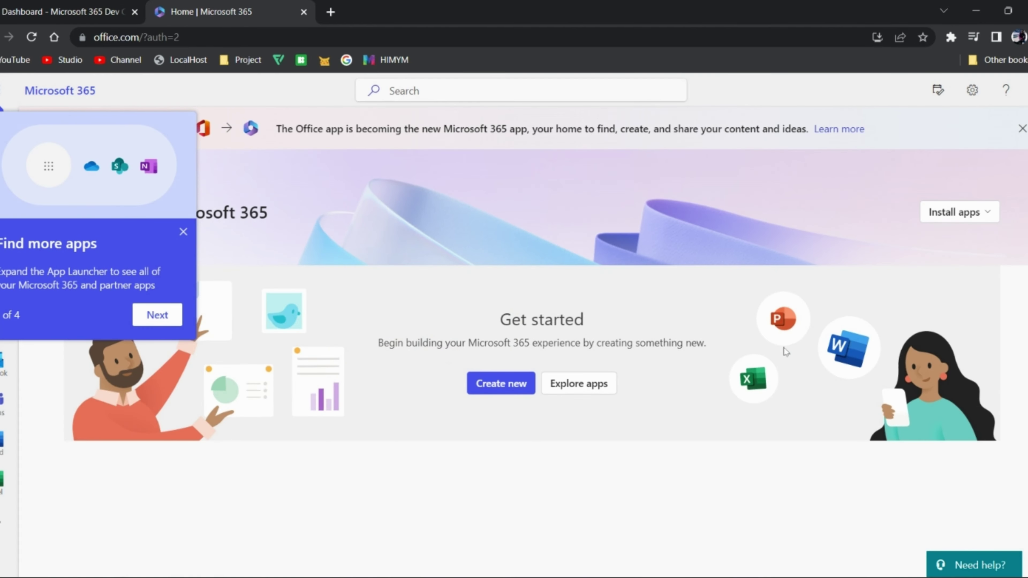
click(180, 229)
Download OfficeSetup.exe via Install apps > Microsoft 365 apps and open the downloaded installer
click(986, 214)
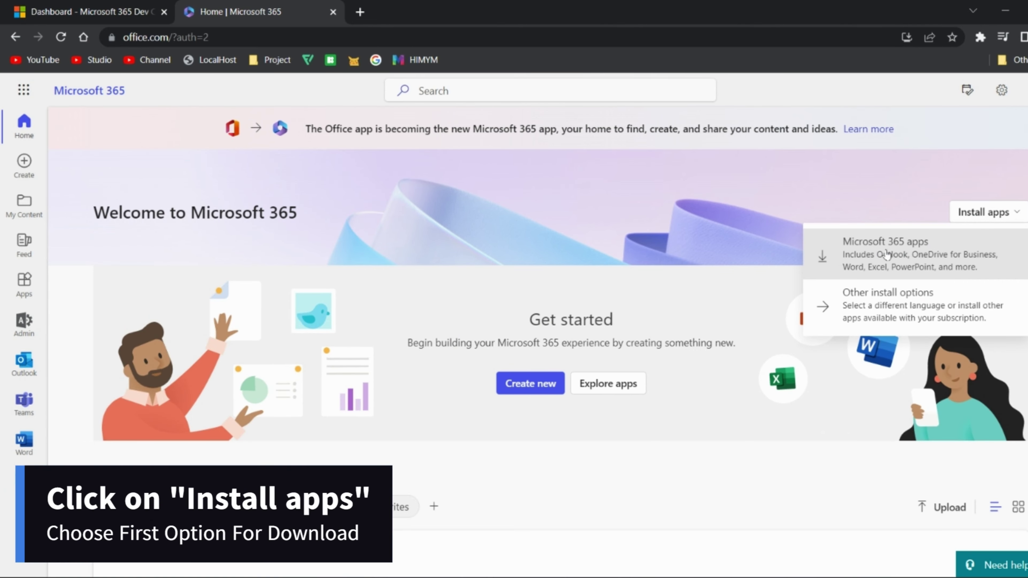
click(885, 254)
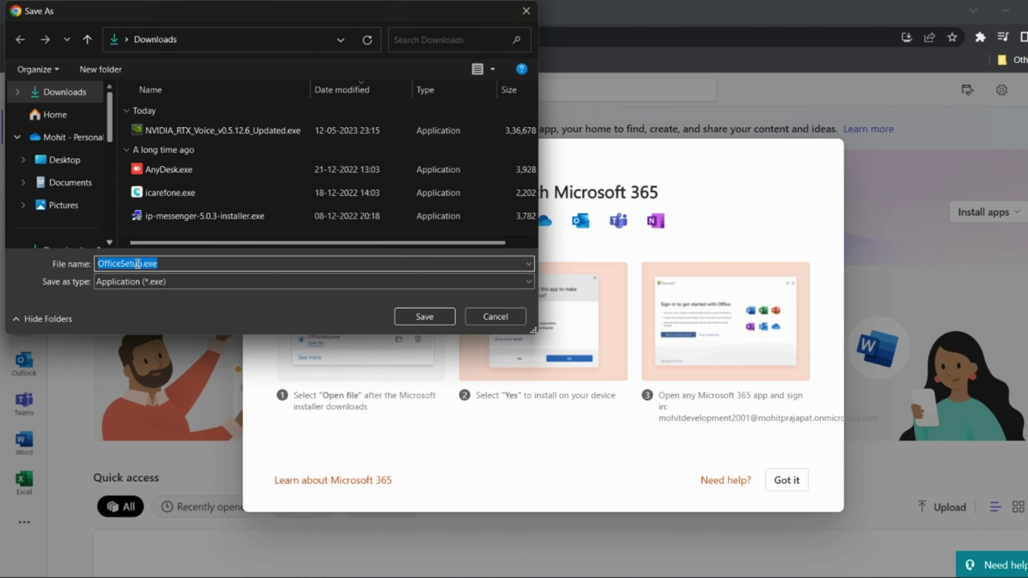
click(422, 317)
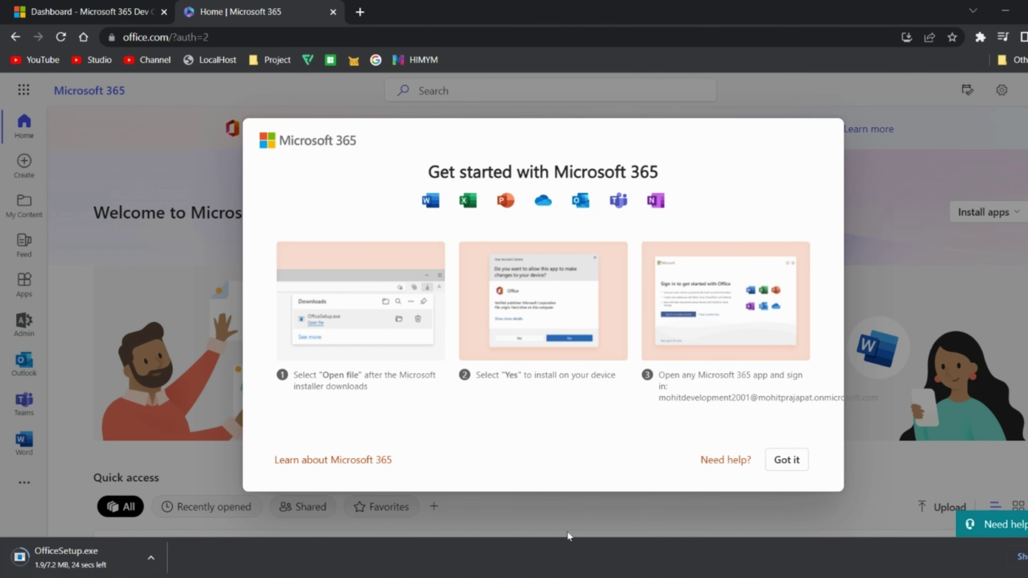
click(787, 461)
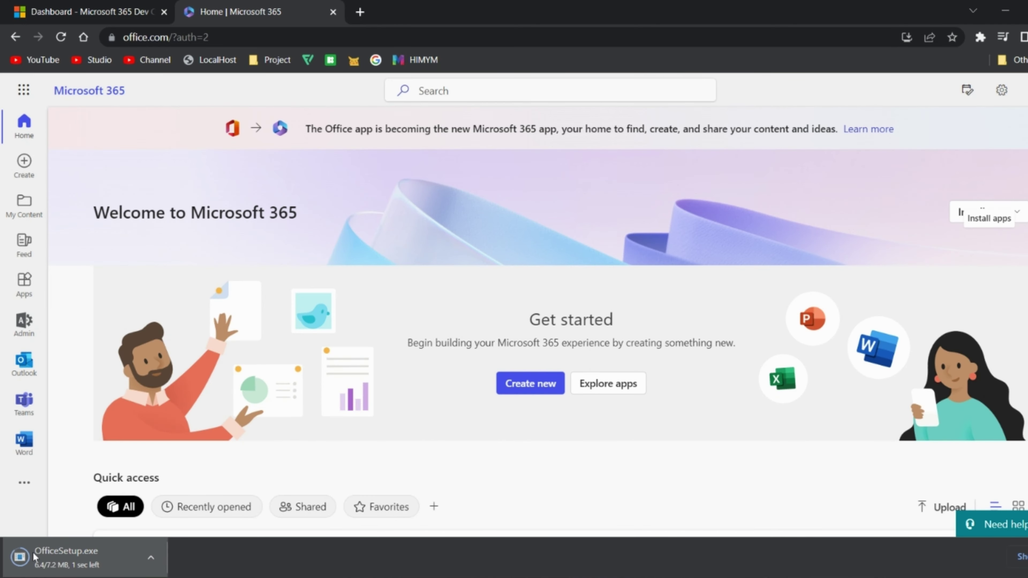
click(25, 557)
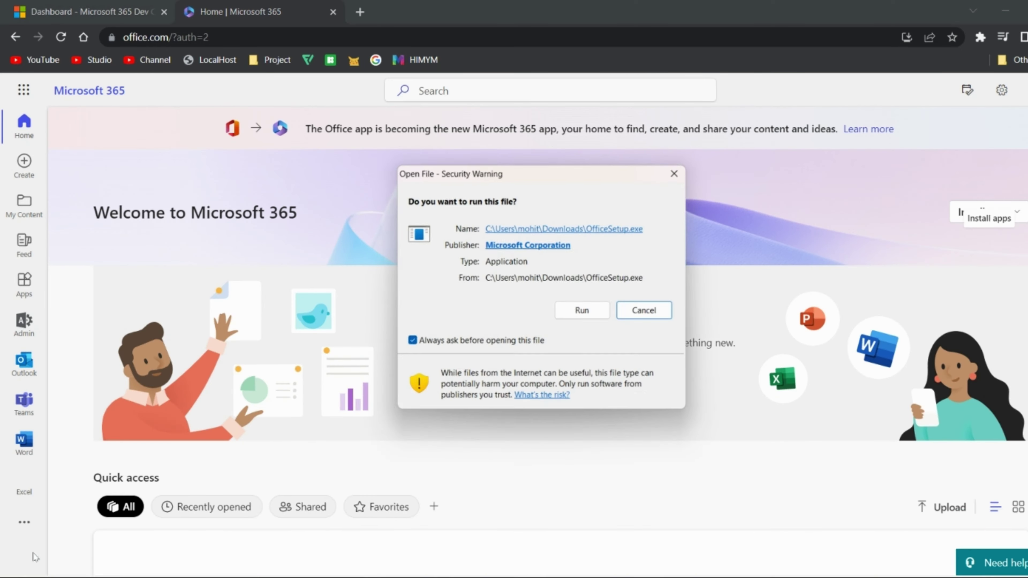
Run OfficeSetup.exe to install the Office apps, then bring up the Start menu
click(598, 316)
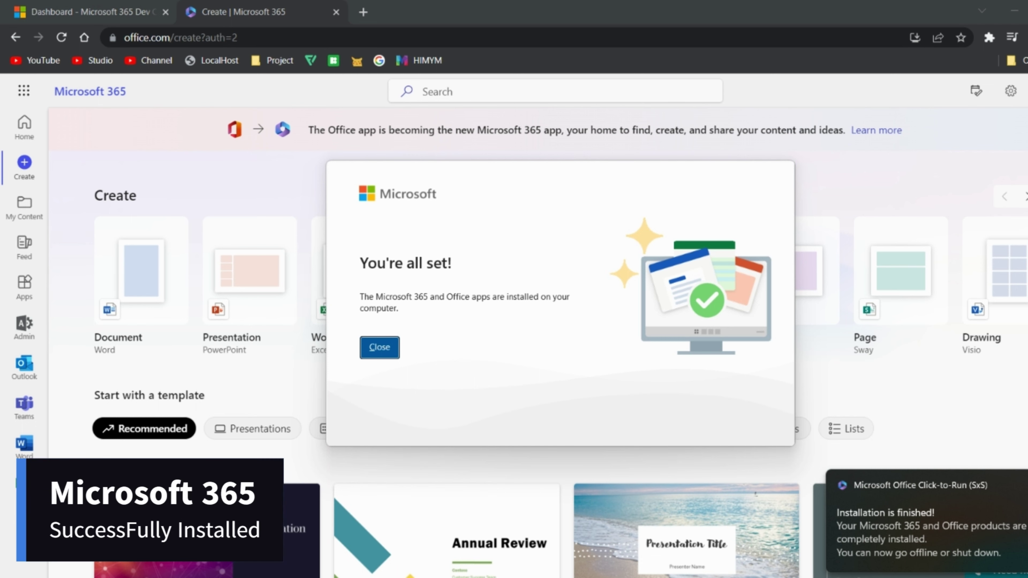
click(379, 348)
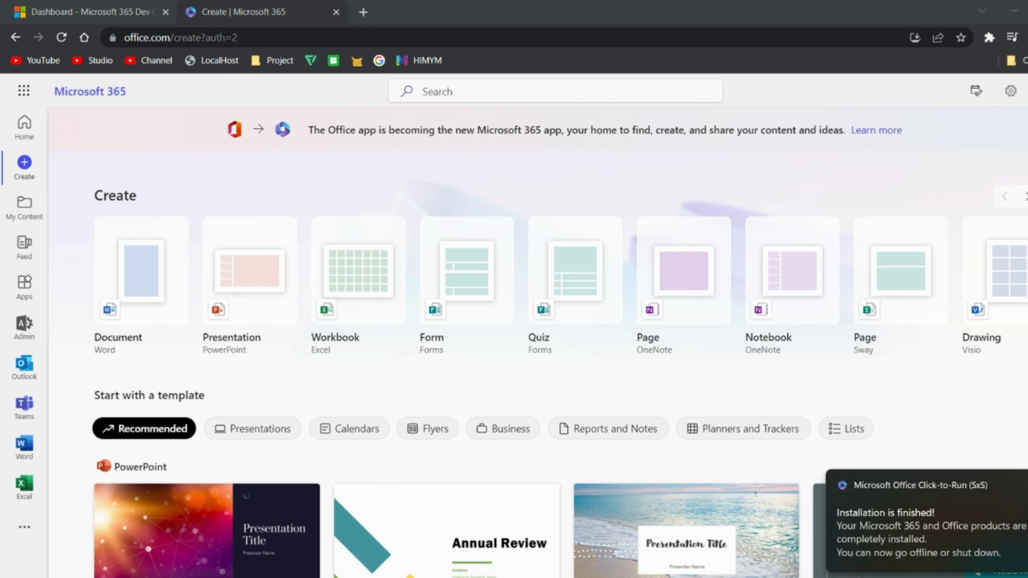
key(super)
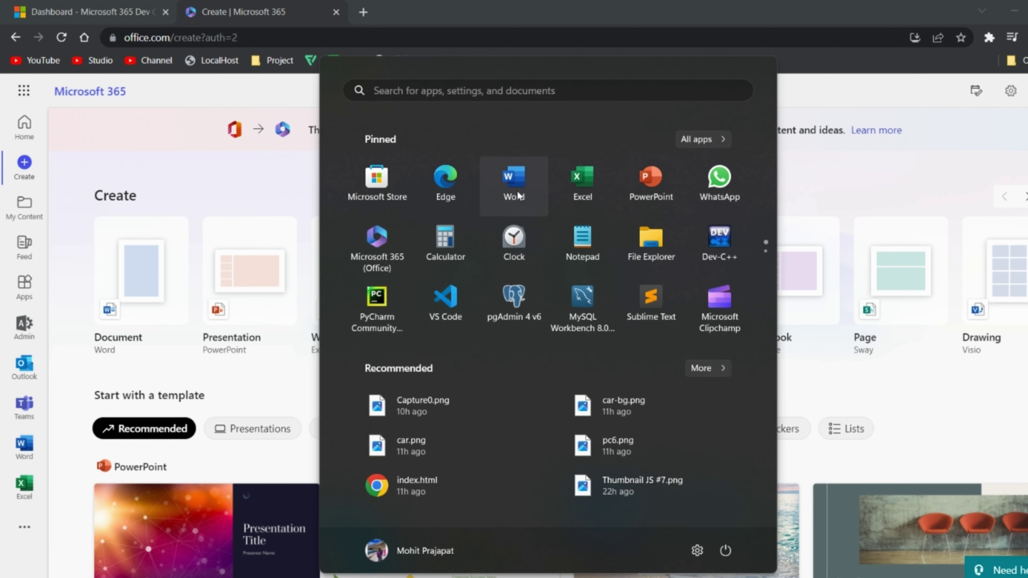
Launch Word, dismiss the 5-day pass notice, and choose Sign in with a different account
click(514, 182)
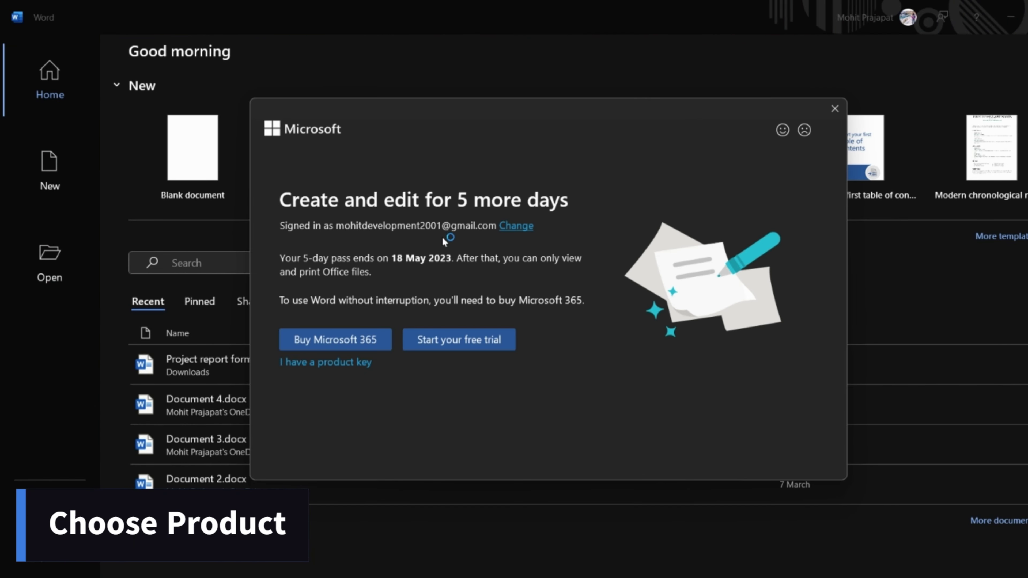
click(834, 108)
click(885, 18)
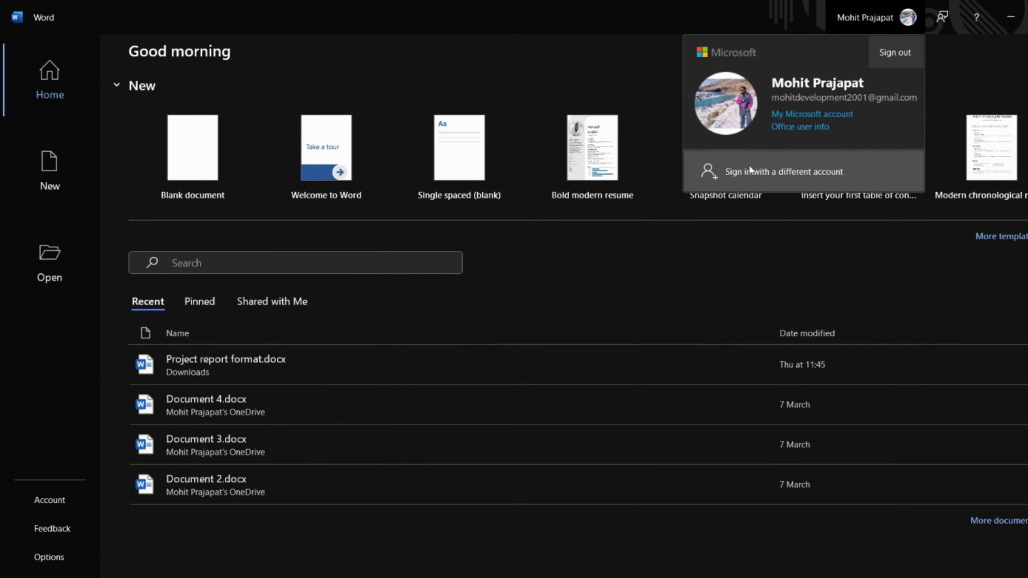
click(768, 178)
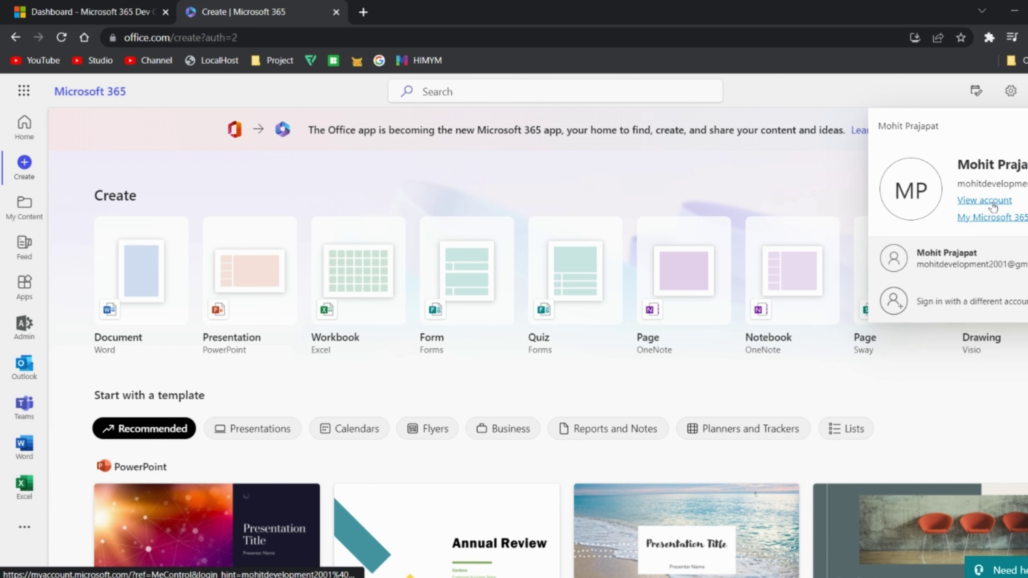
Copy the sandbox account's e-mail address from the My Account overview, then return to Word
click(984, 200)
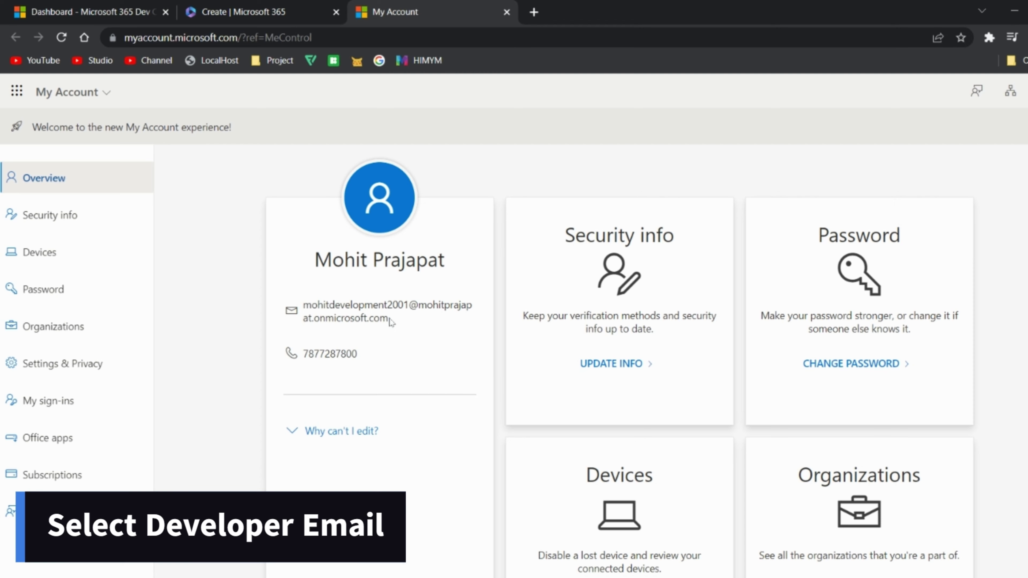
drag(389, 320, 310, 307)
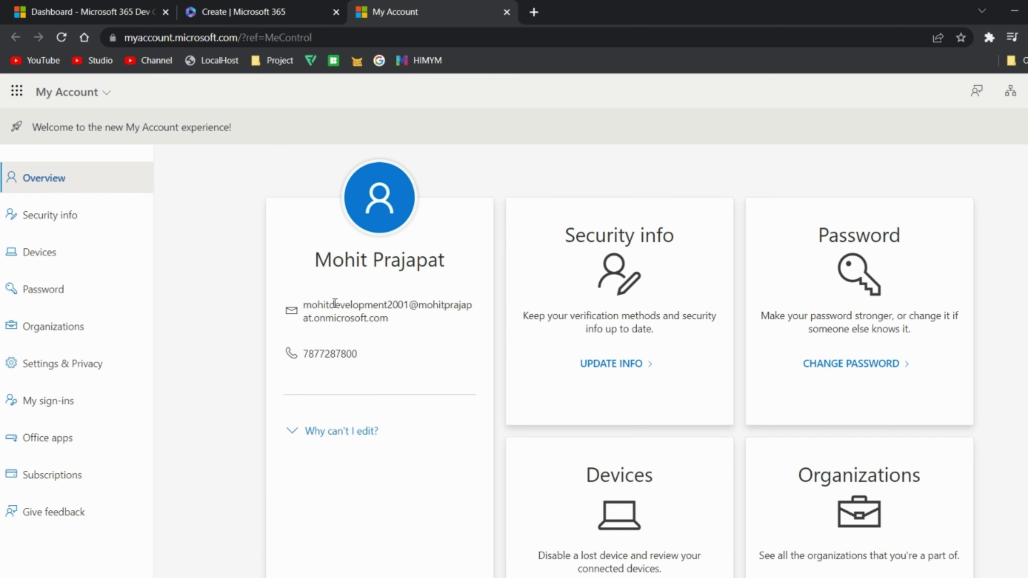
mouse_move(300, 304)
mouse_down()
mouse_move(383, 316)
mouse_move(302, 304)
mouse_up()
right_click(357, 317)
click(364, 321)
mouse_move(817, 575)
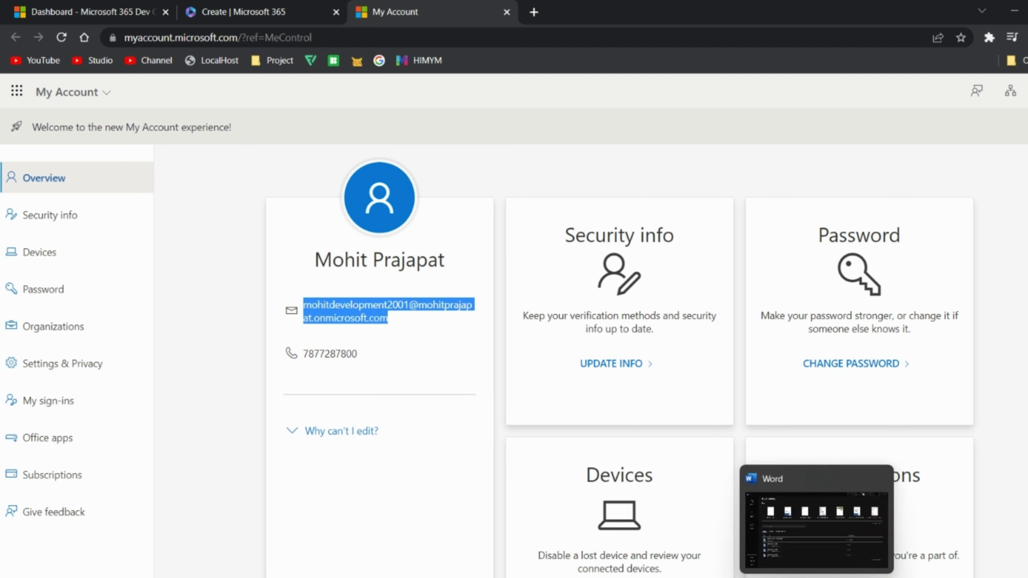
click(818, 522)
Sign Word in with the pasted developer e-mail and its password, staying signed in
key(ctrl+v)
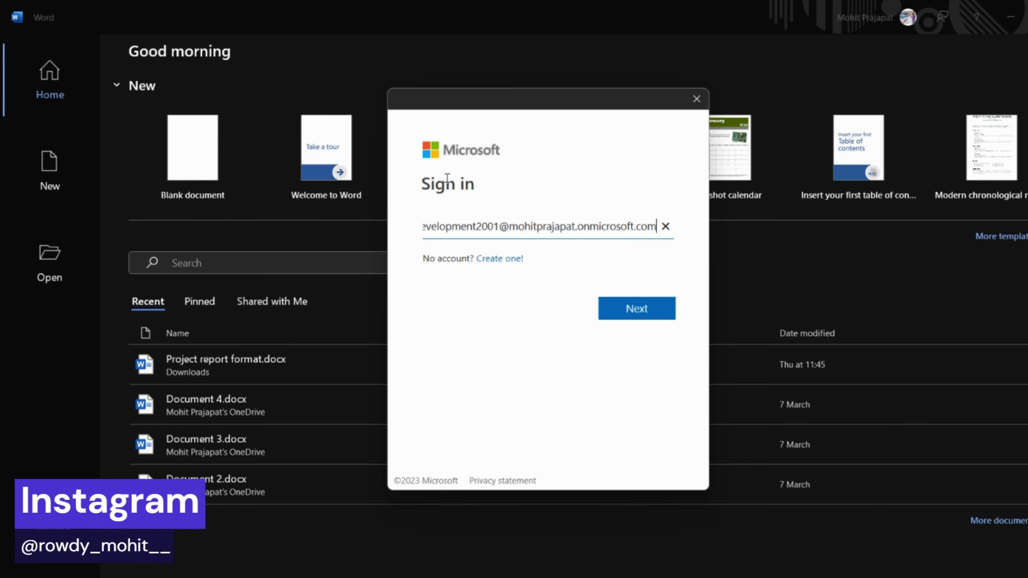
click(642, 309)
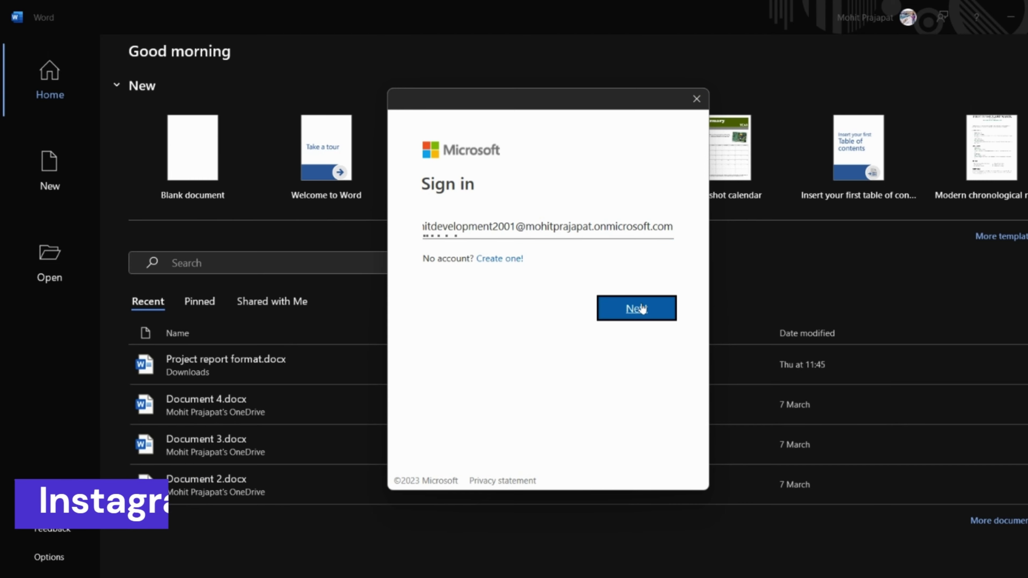
click(644, 304)
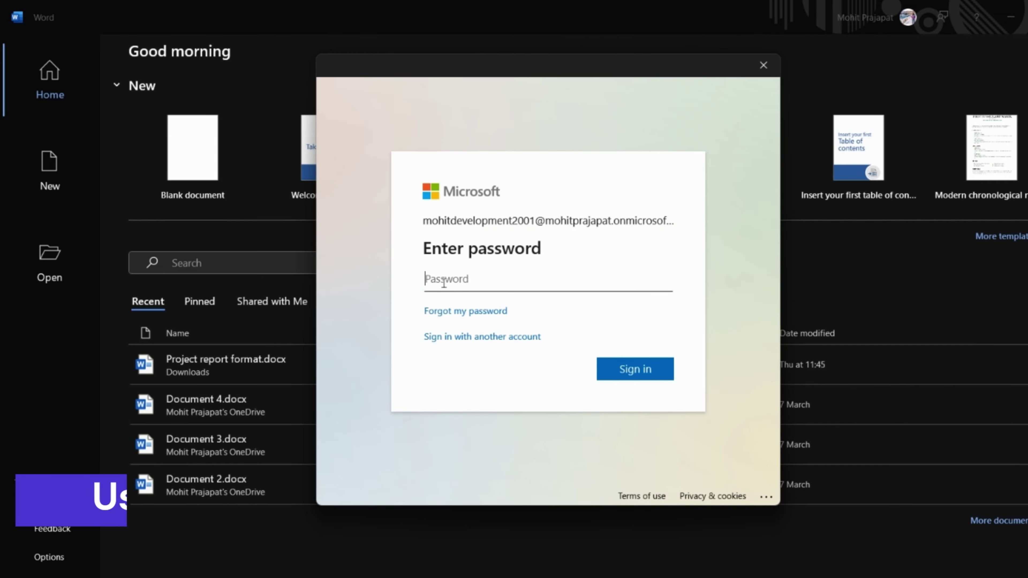
text(*****)
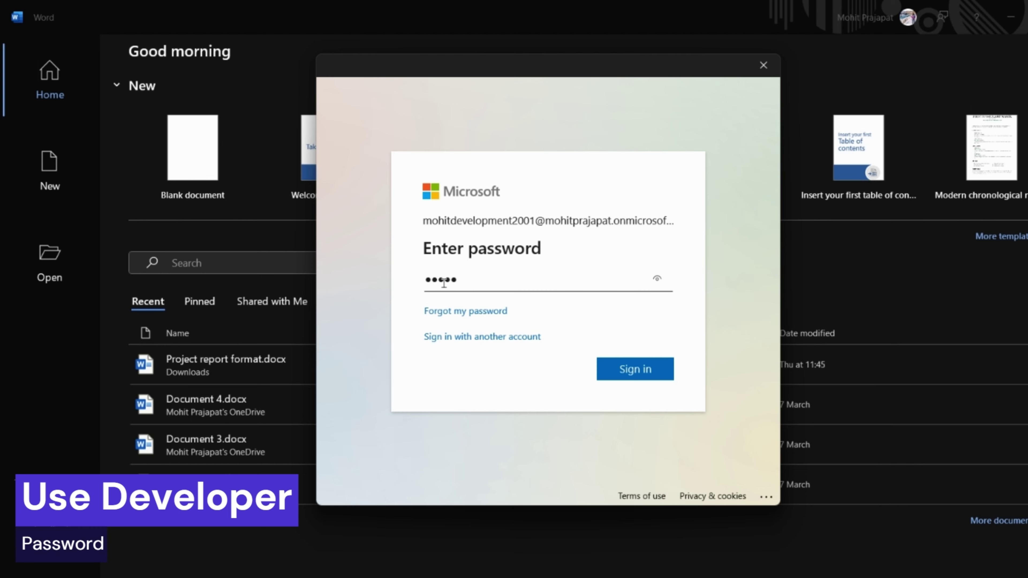
text(****)
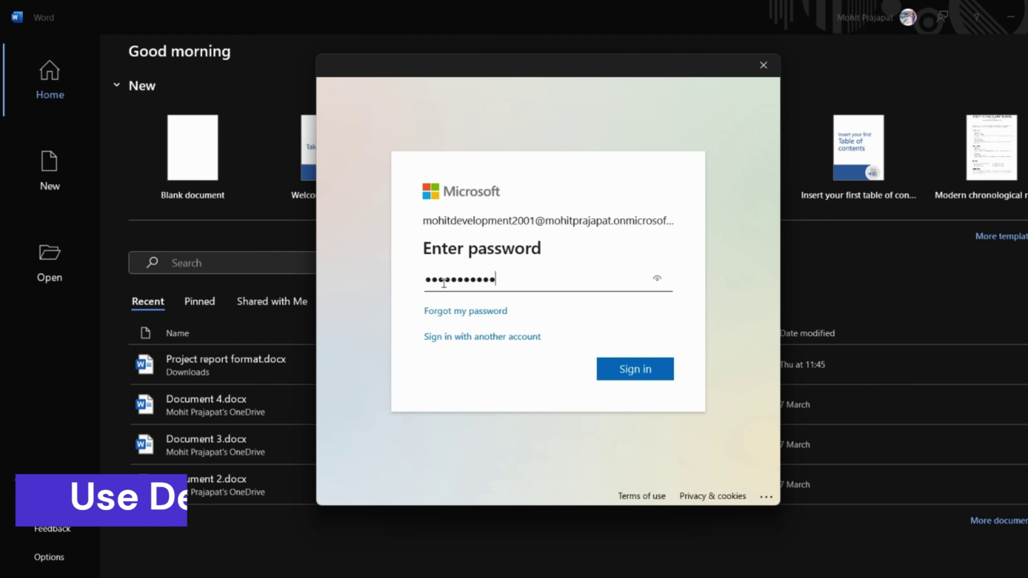
text(********)
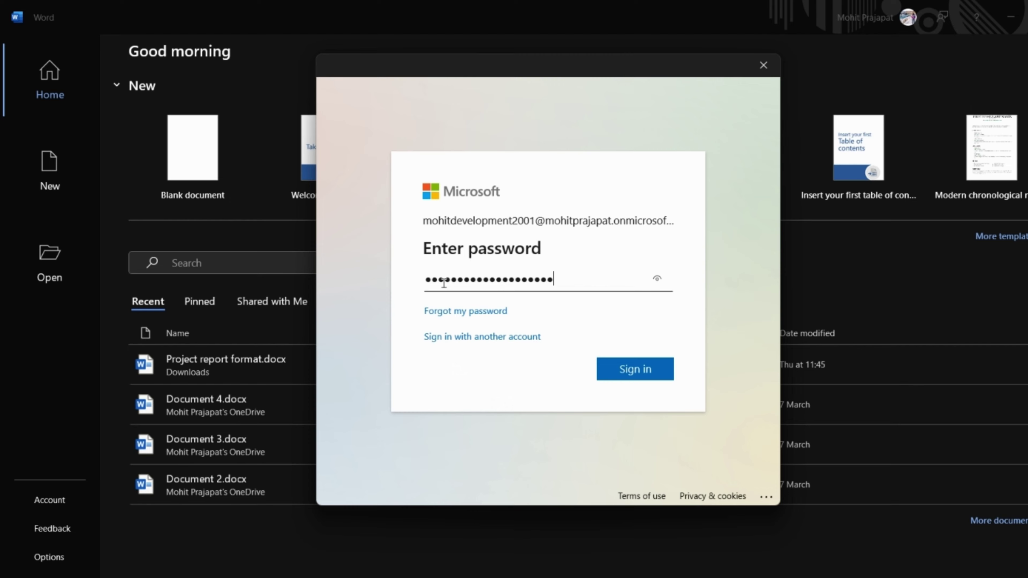
key(Return)
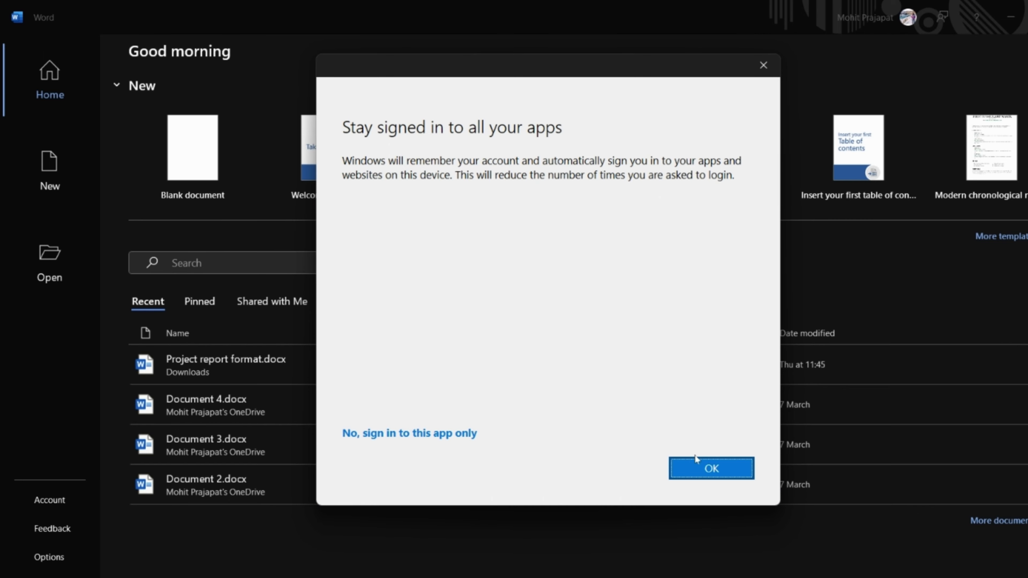
click(698, 465)
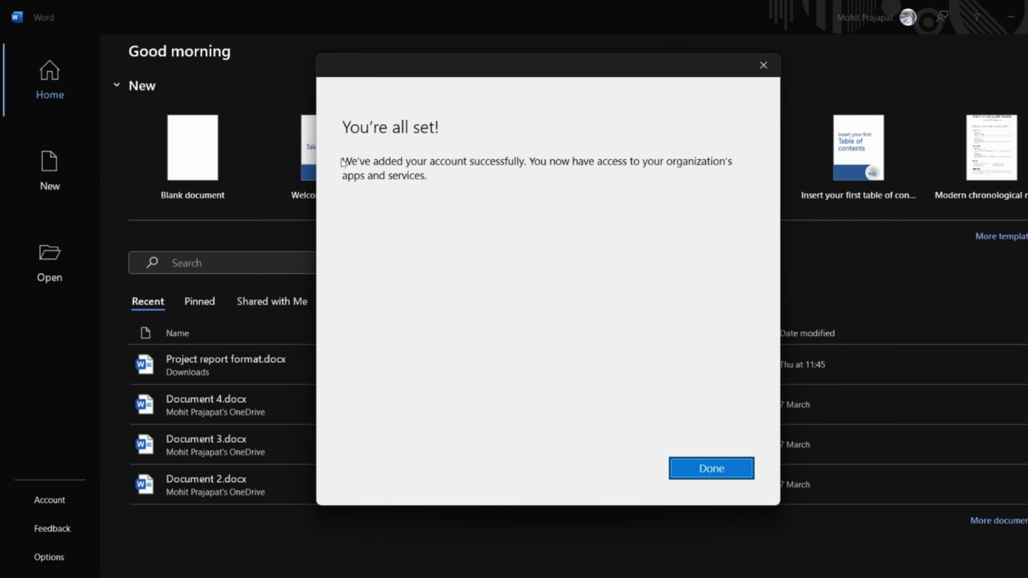
click(722, 469)
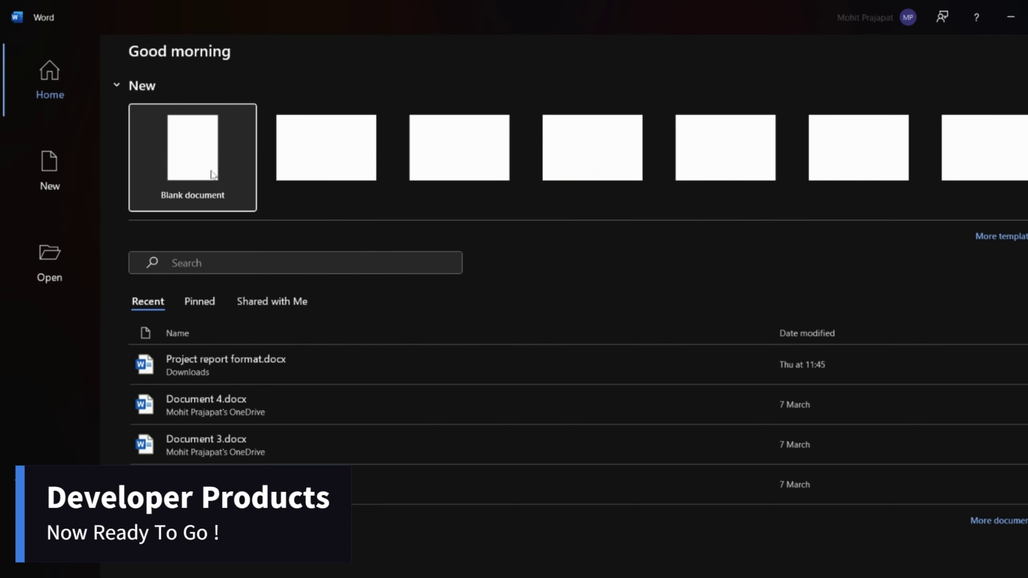
Confirm the Microsoft 365 Apps for enterprise licence on Word's Account page, then create a blank document
click(899, 24)
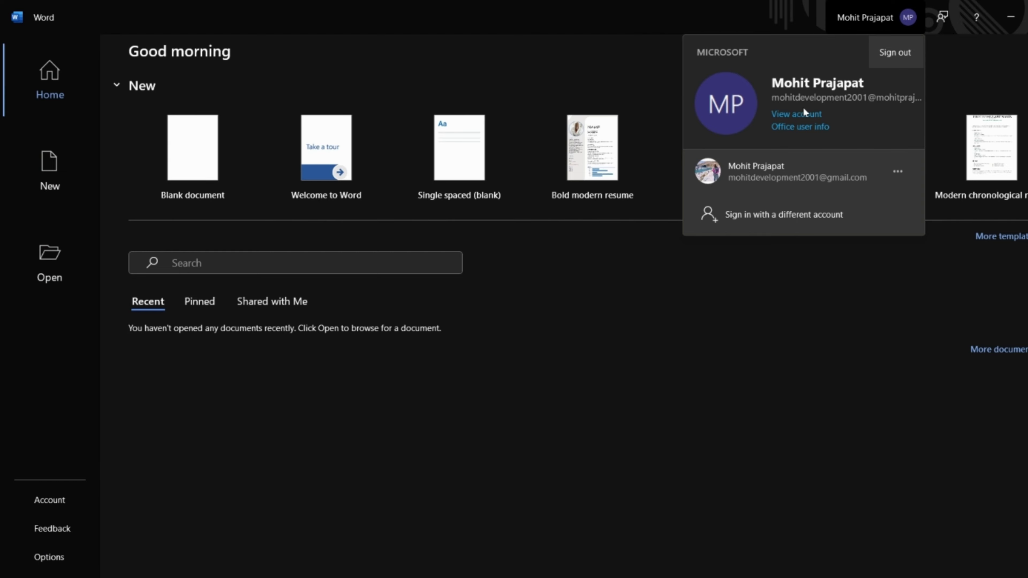
click(804, 128)
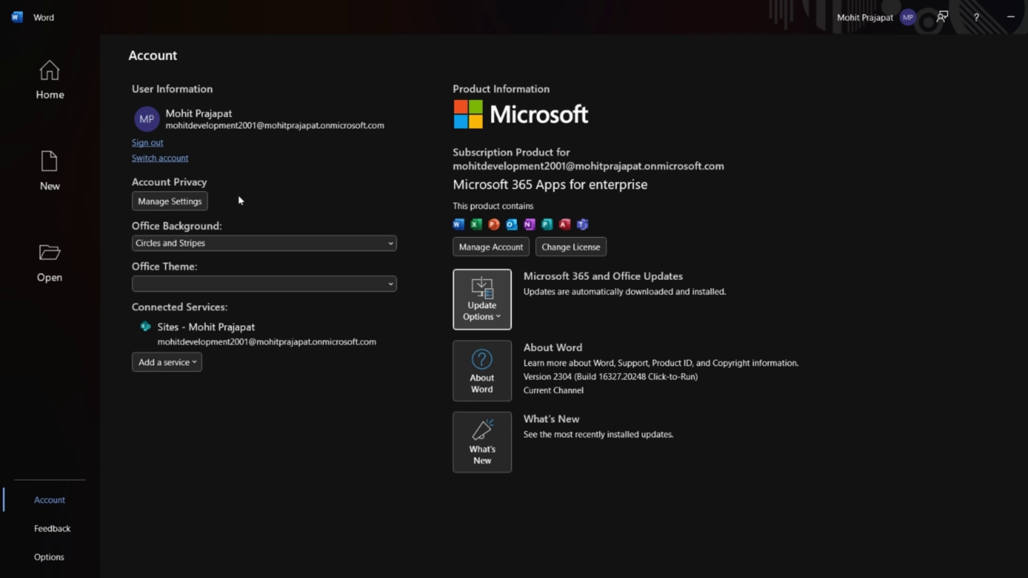
click(241, 282)
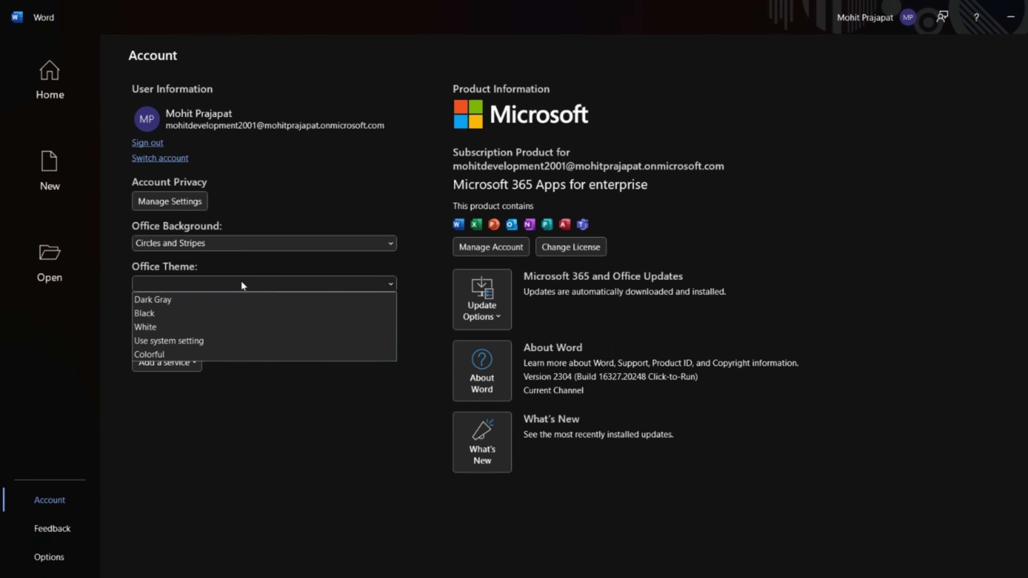
click(241, 282)
click(184, 364)
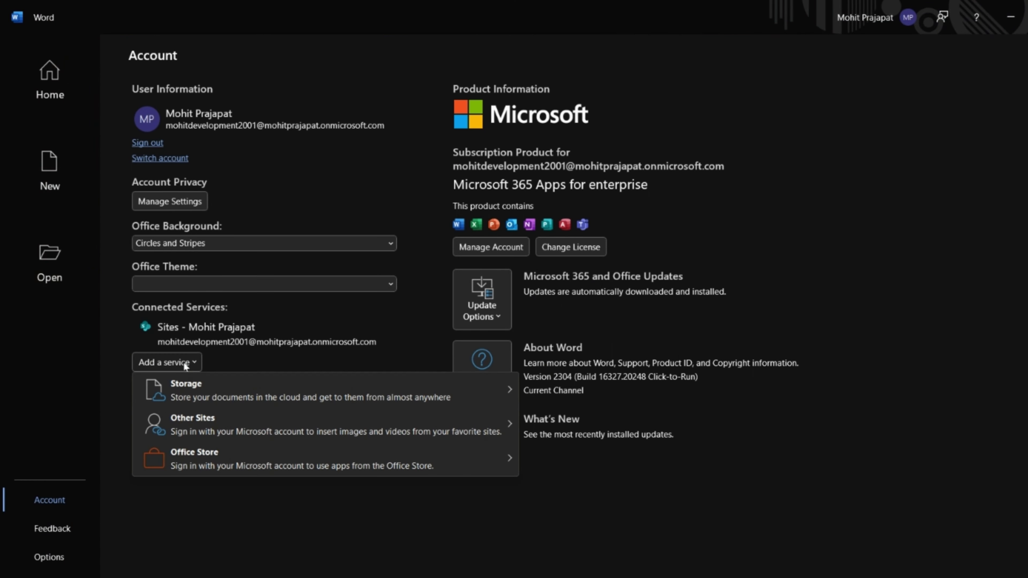
click(180, 361)
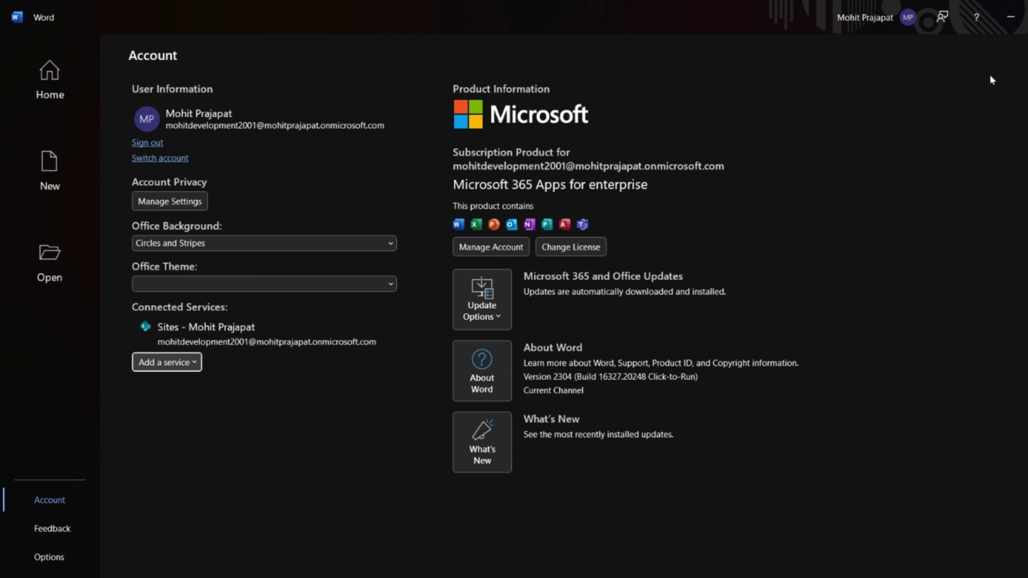
click(59, 71)
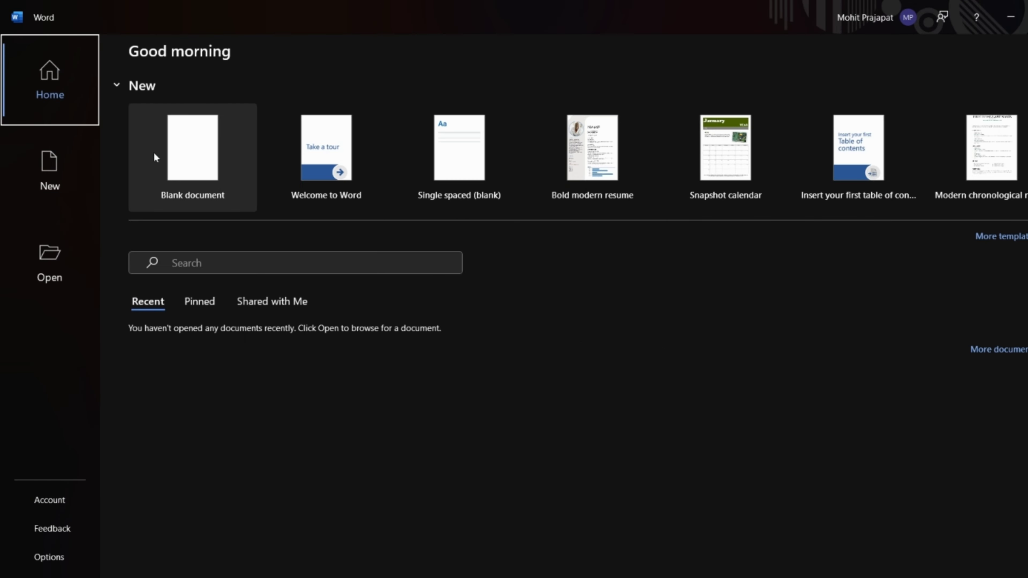
click(153, 155)
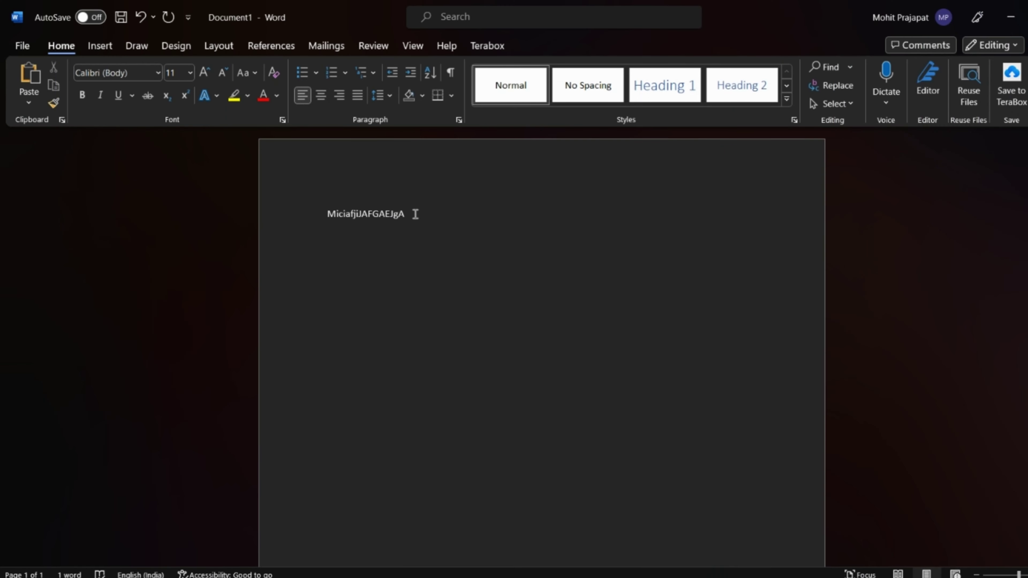
Replace the random test letters with a line inviting readers to subscribe to the channel
drag(413, 213, 314, 227)
text(Subsc)
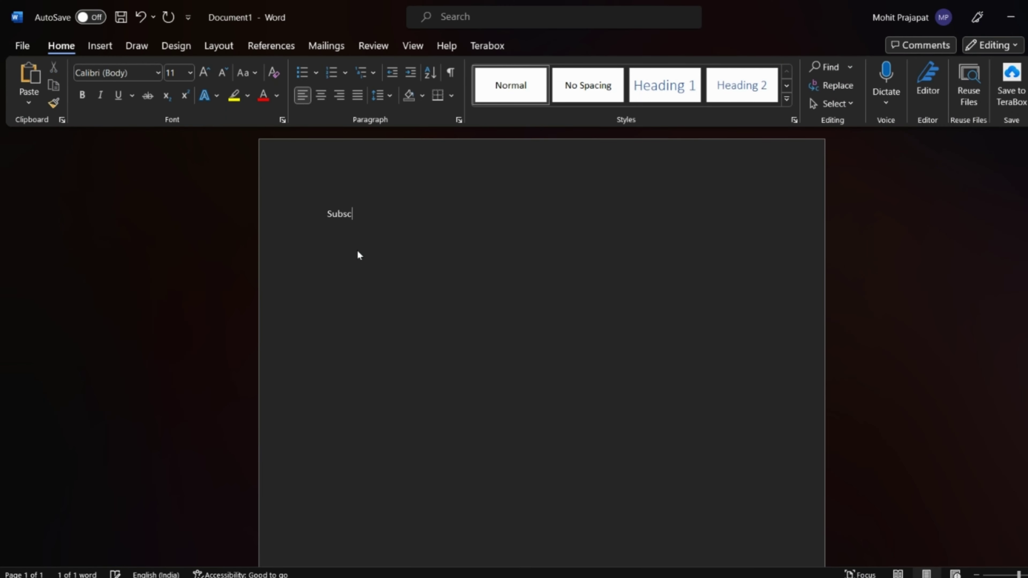
text(ribe To)
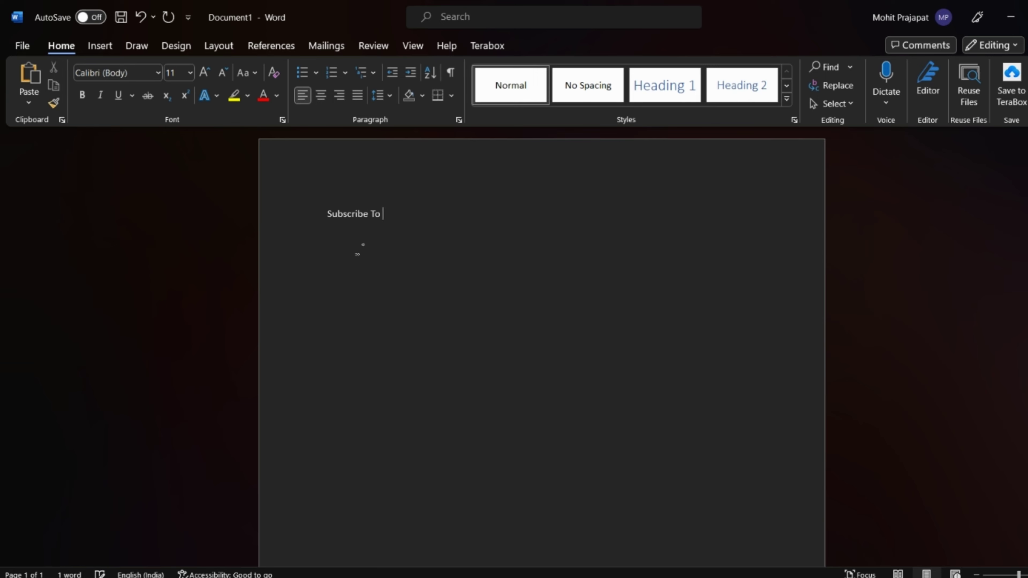
text( Our Mohit Prajapat)
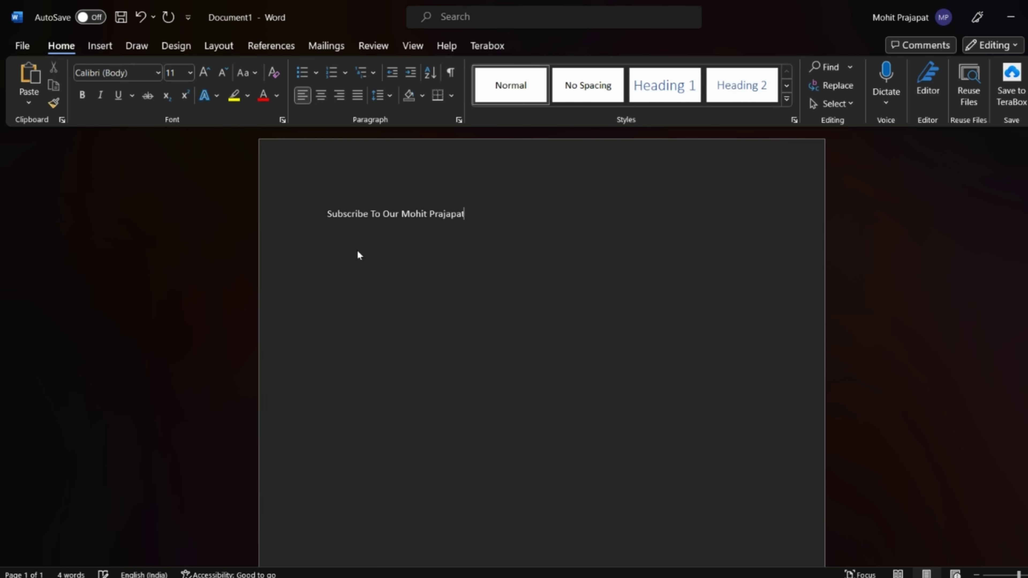
drag(485, 216, 361, 214)
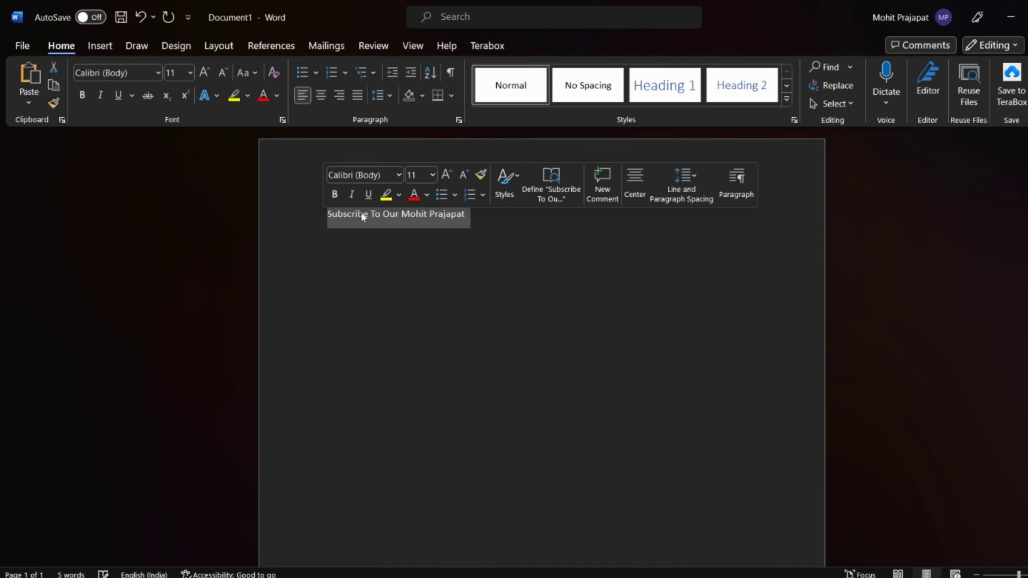
click(479, 213)
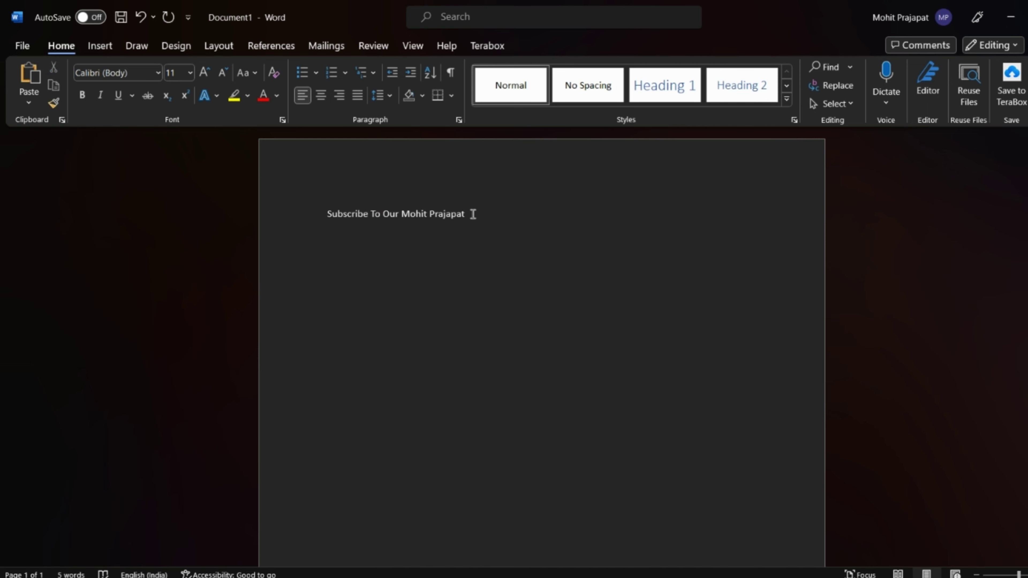
drag(470, 213, 331, 224)
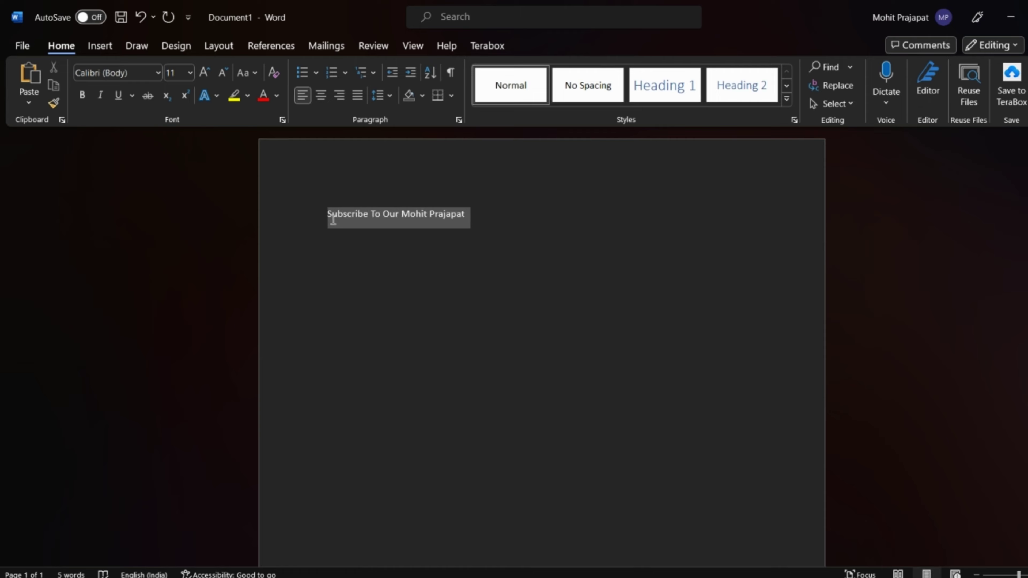
click(327, 220)
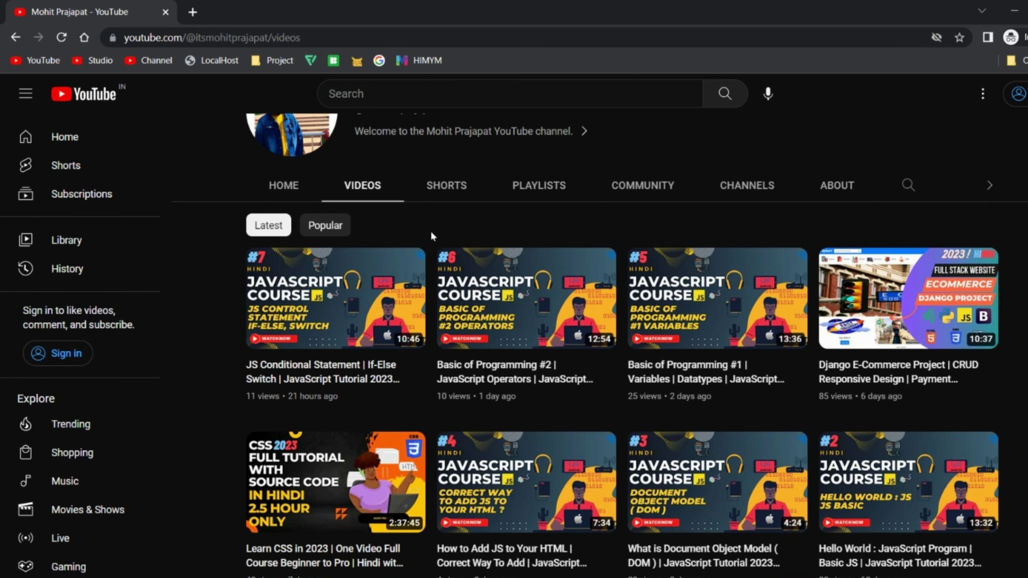
Move from the channel's Videos list to Playlists and browse JavaScript Tutorial, CSS Tutorial and Web Development
scroll(431, 230, down, 1)
scroll(431, 230, down, 4)
scroll(431, 230, down, 2)
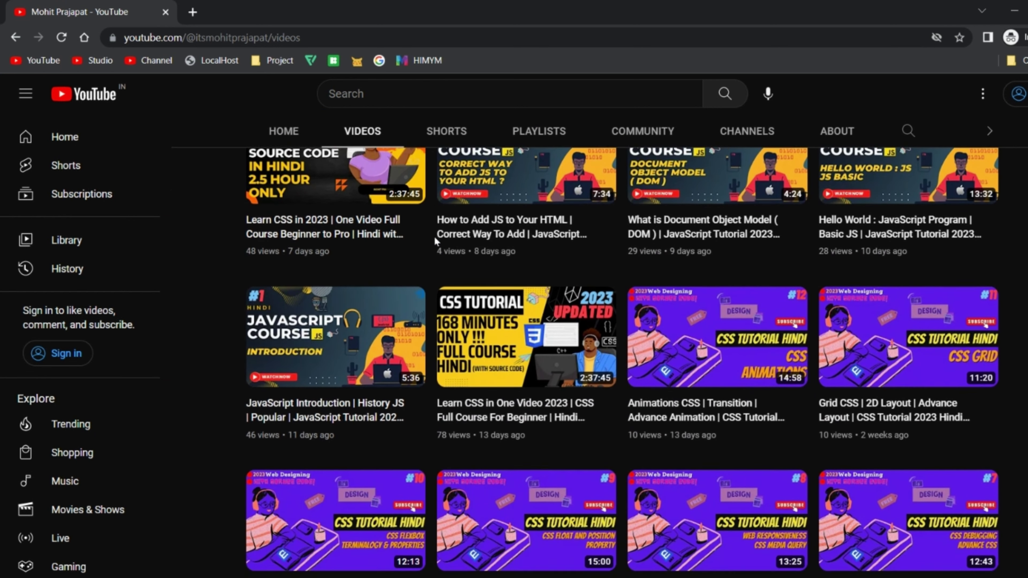
scroll(434, 235, down, 1)
scroll(434, 235, up, 8)
click(524, 323)
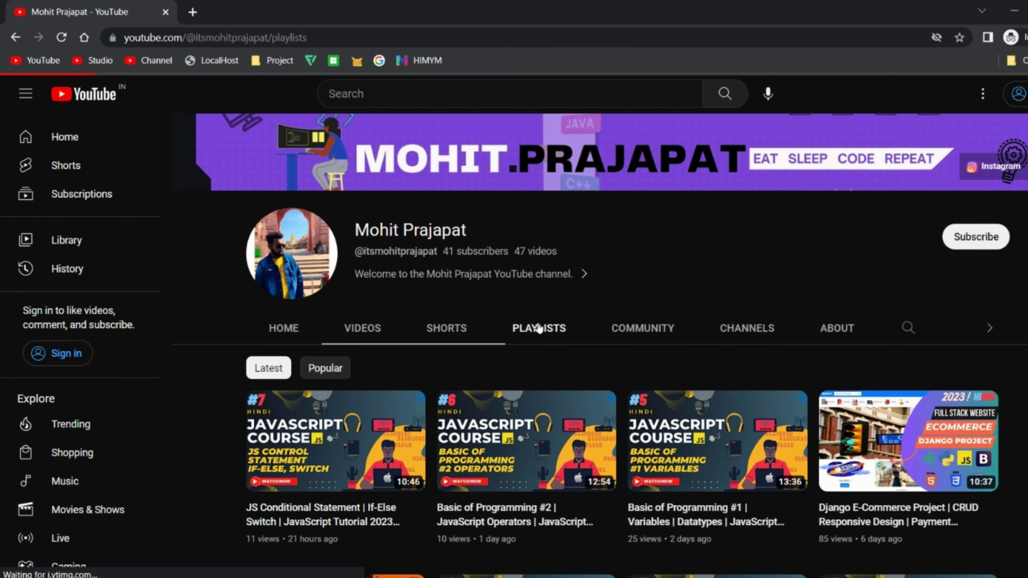
scroll(522, 319, down, 3)
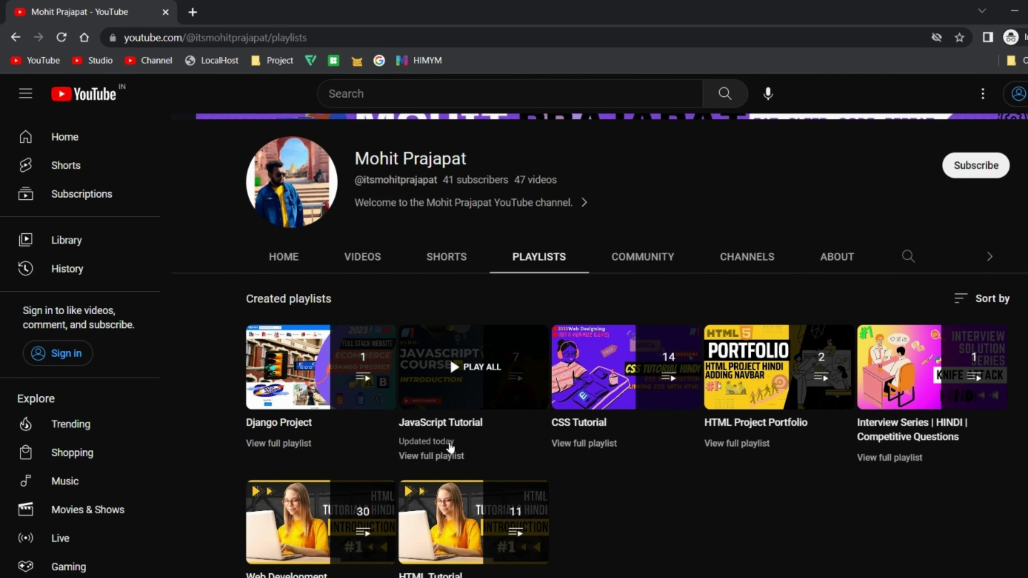
scroll(797, 484, down, 3)
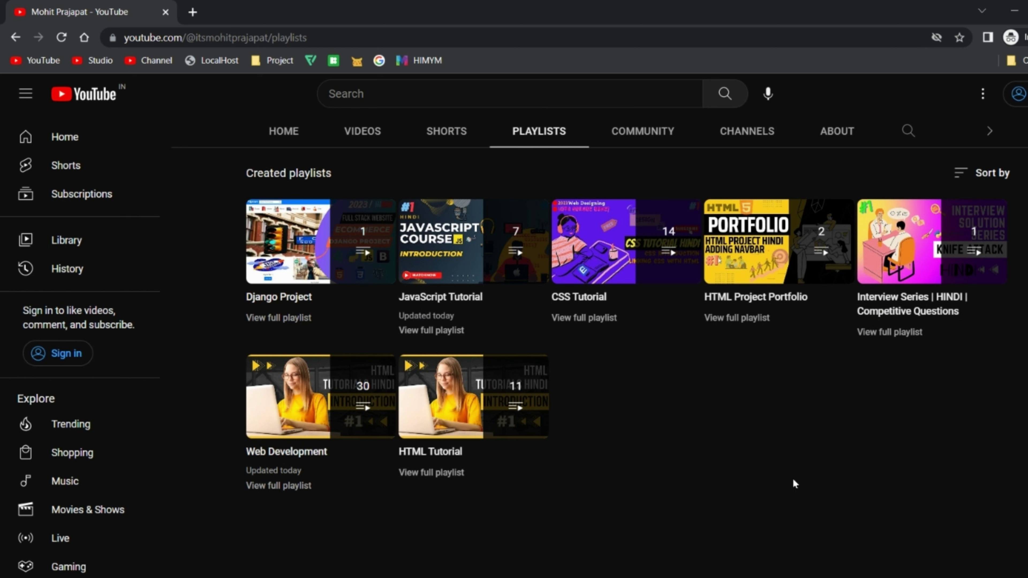
scroll(780, 473, up, 5)
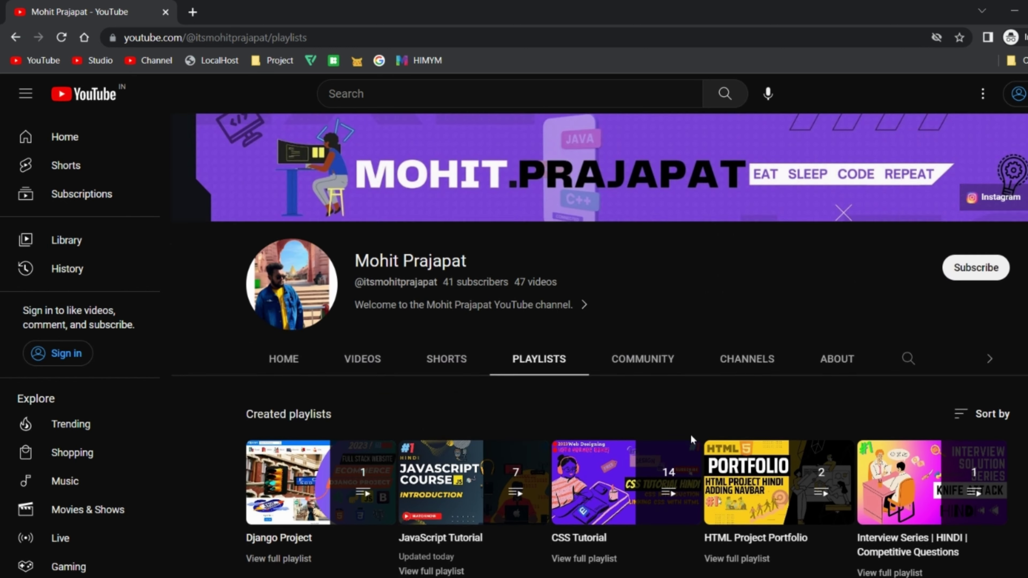